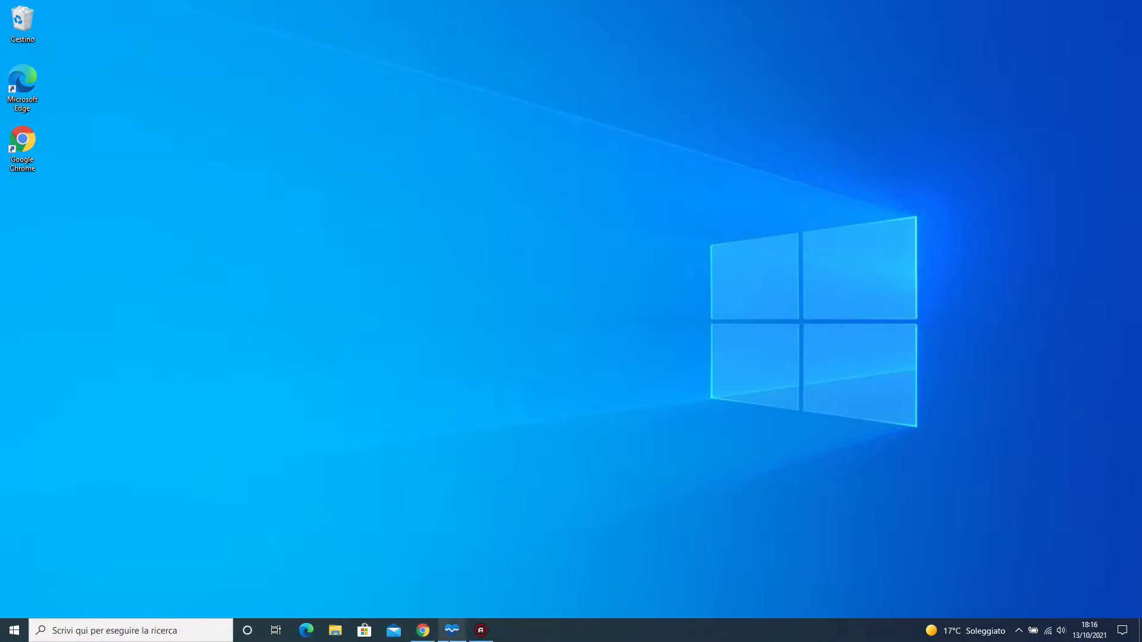
- Show all Windows 11 compatibility results in the PC health check app, look through them, and close the app
{"action": "left_click", "coordinate": [452, 631]}
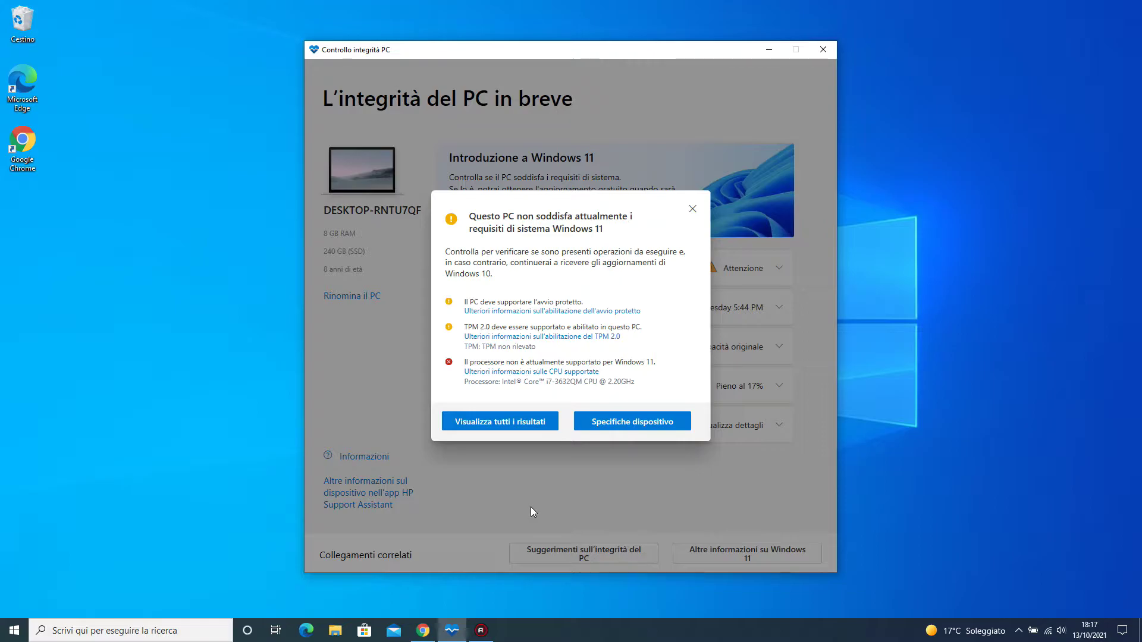
{"action": "key", "text": "Return"}
{"action": "mouse_move", "coordinate": [690, 326]}
{"action": "left_mouse_down"}
{"action": "mouse_move", "coordinate": [692, 348]}
{"action": "mouse_move", "coordinate": [697, 315]}
{"action": "left_mouse_up"}
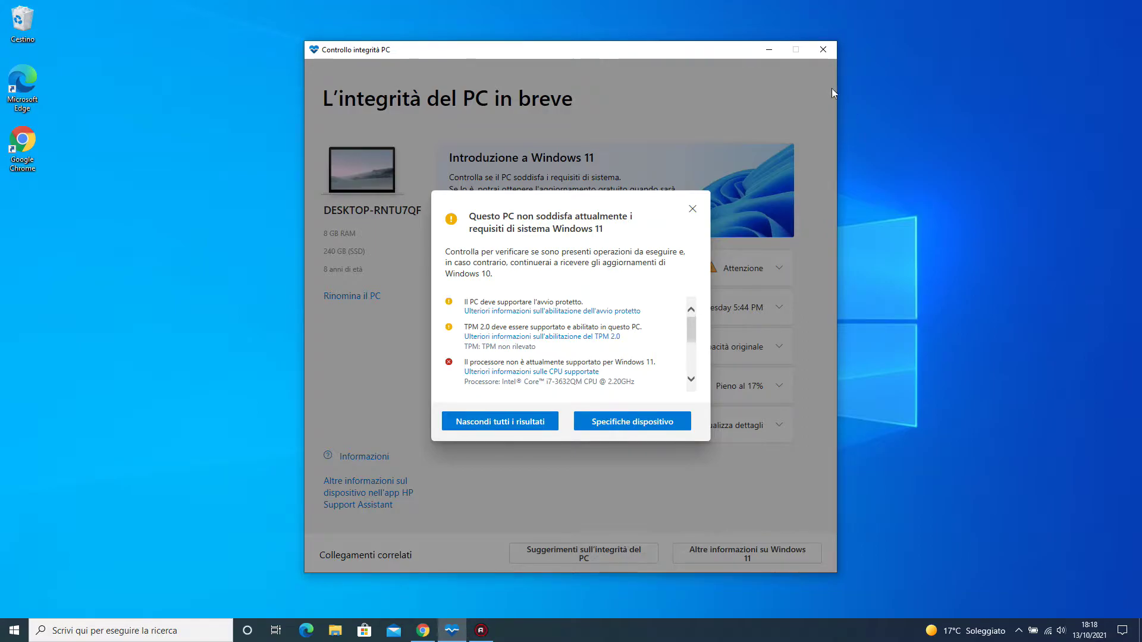
{"action": "left_click", "coordinate": [823, 50]}
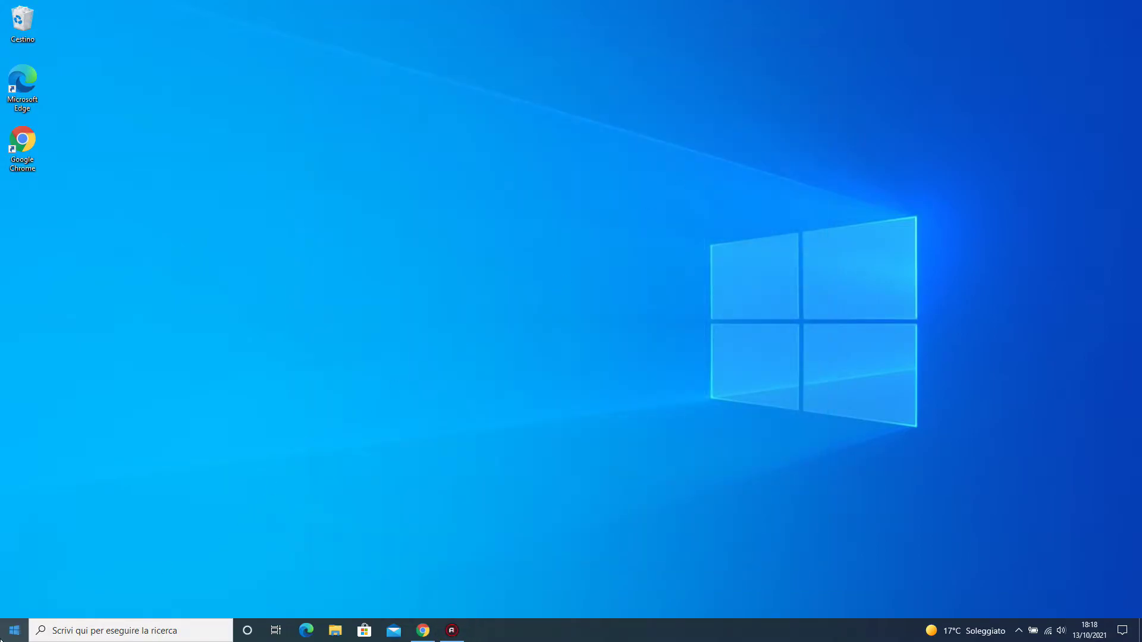
- Examine the device and Windows specifications on the system information page of Settings, and close Settings
{"action": "left_click", "coordinate": [6, 637]}
{"action": "left_click", "coordinate": [18, 569]}
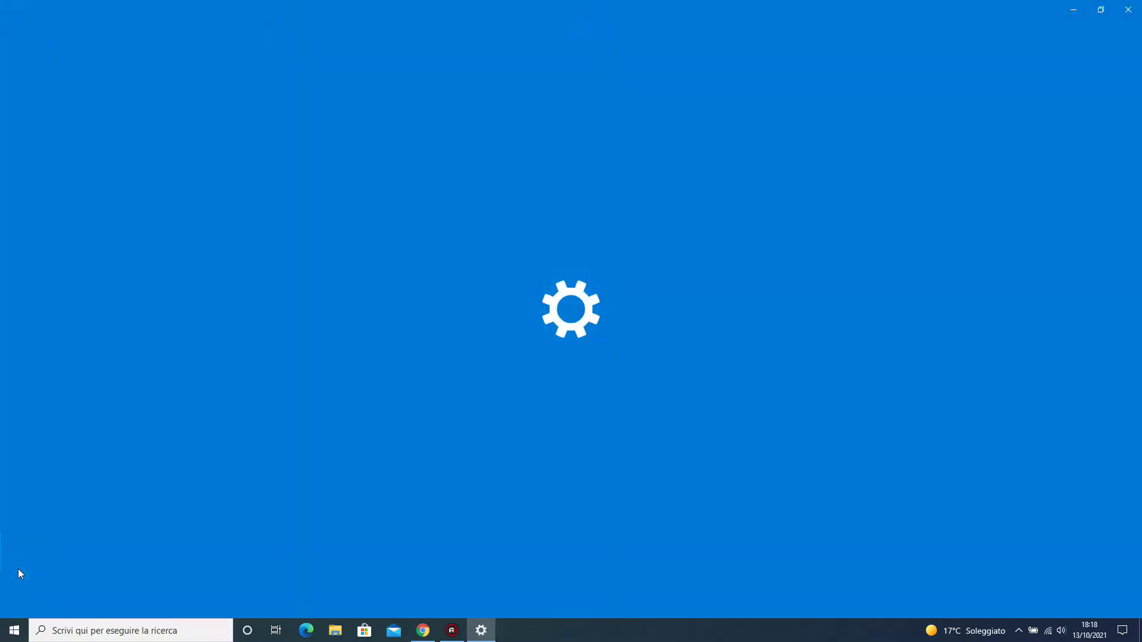
{"action": "left_click", "coordinate": [234, 214]}
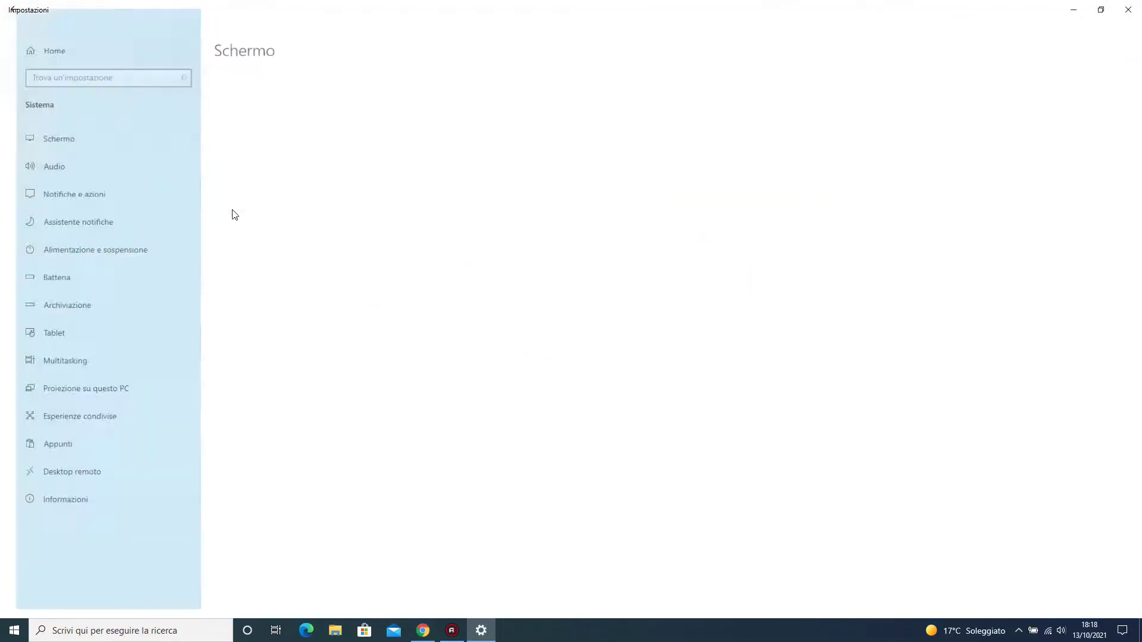
{"action": "left_click", "coordinate": [79, 512]}
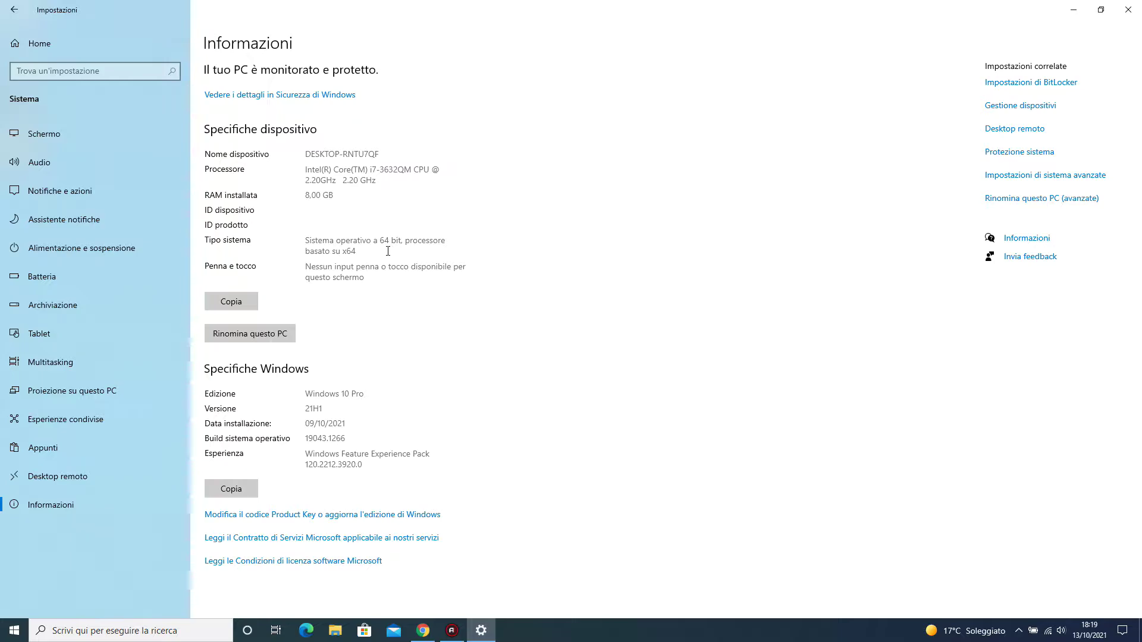
{"action": "left_click", "coordinate": [1128, 9]}
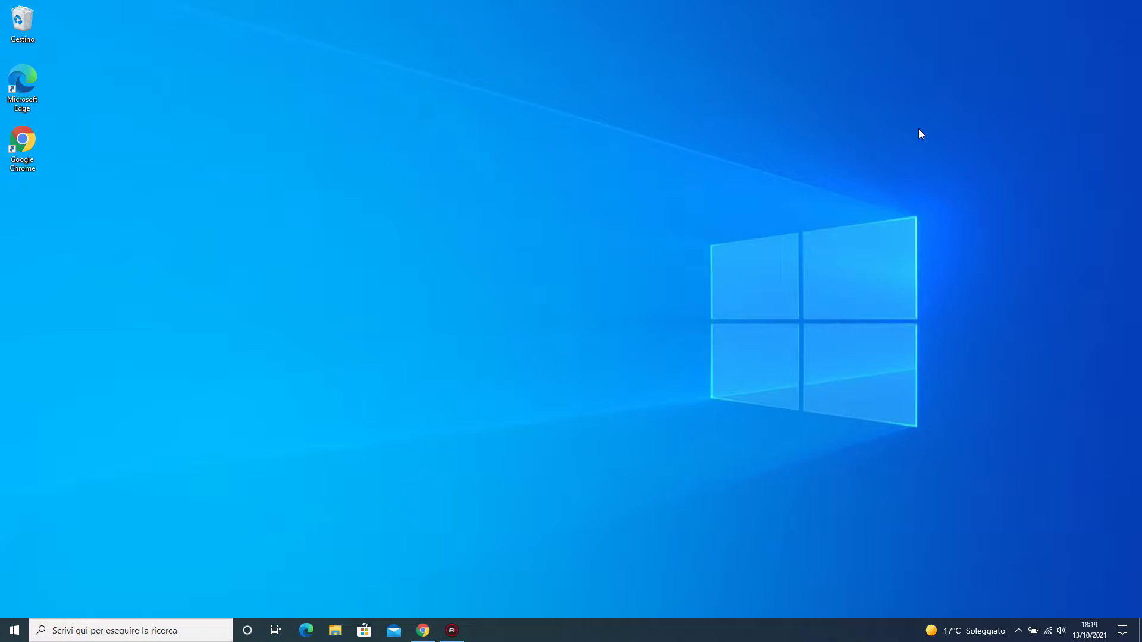
- Switch to Chrome, download the Italian 64-bit WinRAR 6.10 beta 1, and allow its installer to make changes
{"action": "left_click", "coordinate": [423, 631]}
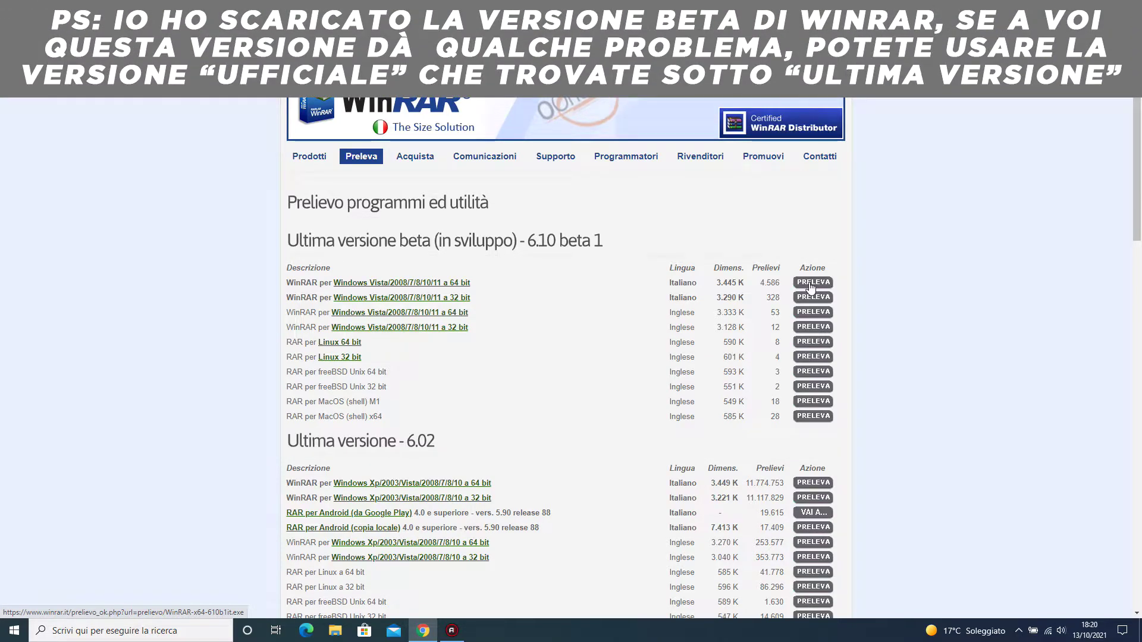
{"action": "left_click", "coordinate": [811, 285]}
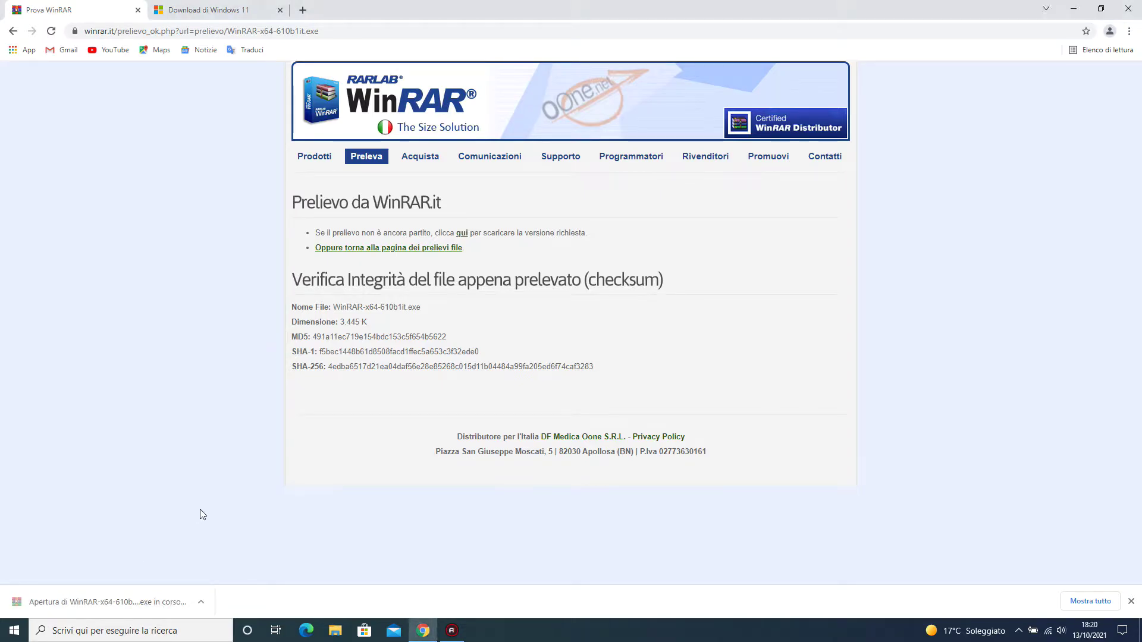
{"action": "key", "text": "Left"}
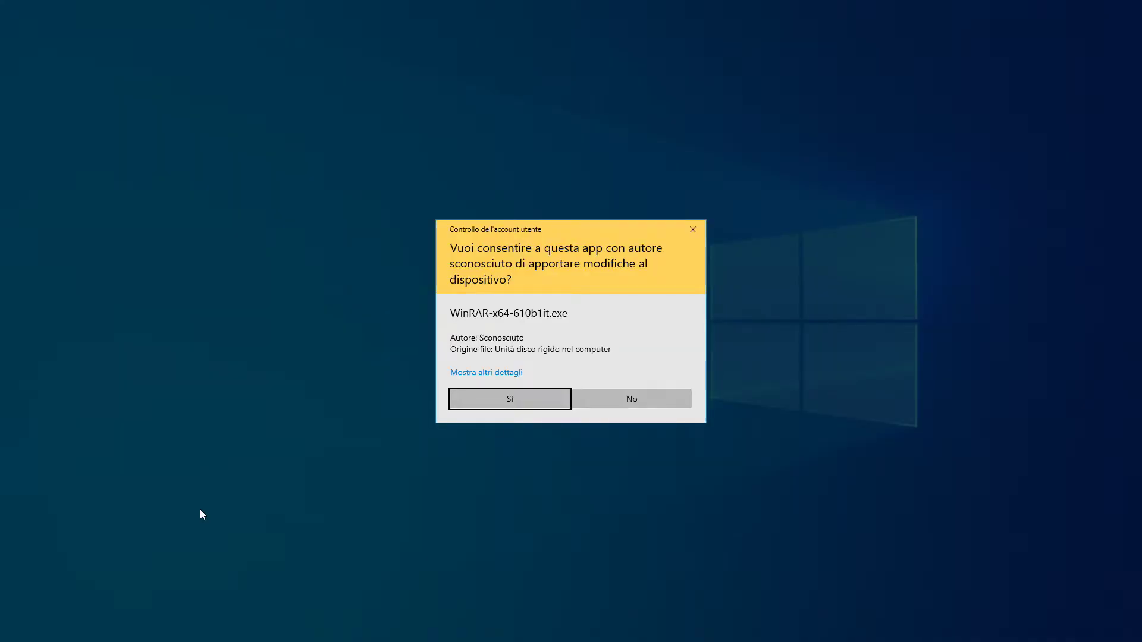
{"action": "key", "text": "Return"}
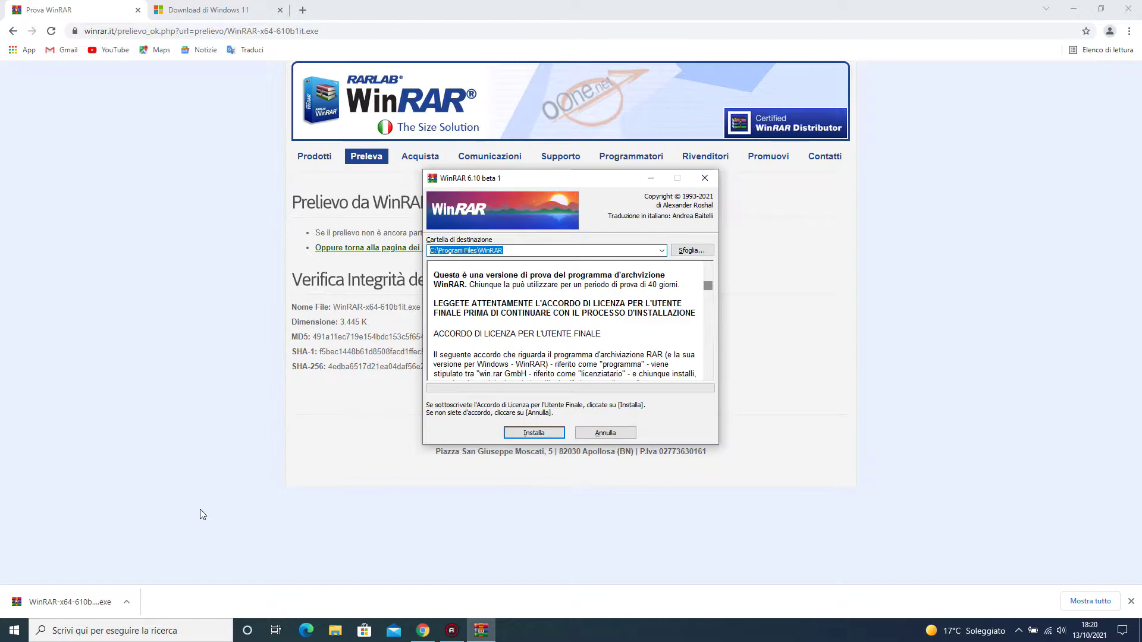
- Install WinRAR in C:\Program Files\WinRAR with the default configuration, and close the installer and the WinRAR shortcuts folder
{"action": "left_click", "coordinate": [533, 432]}
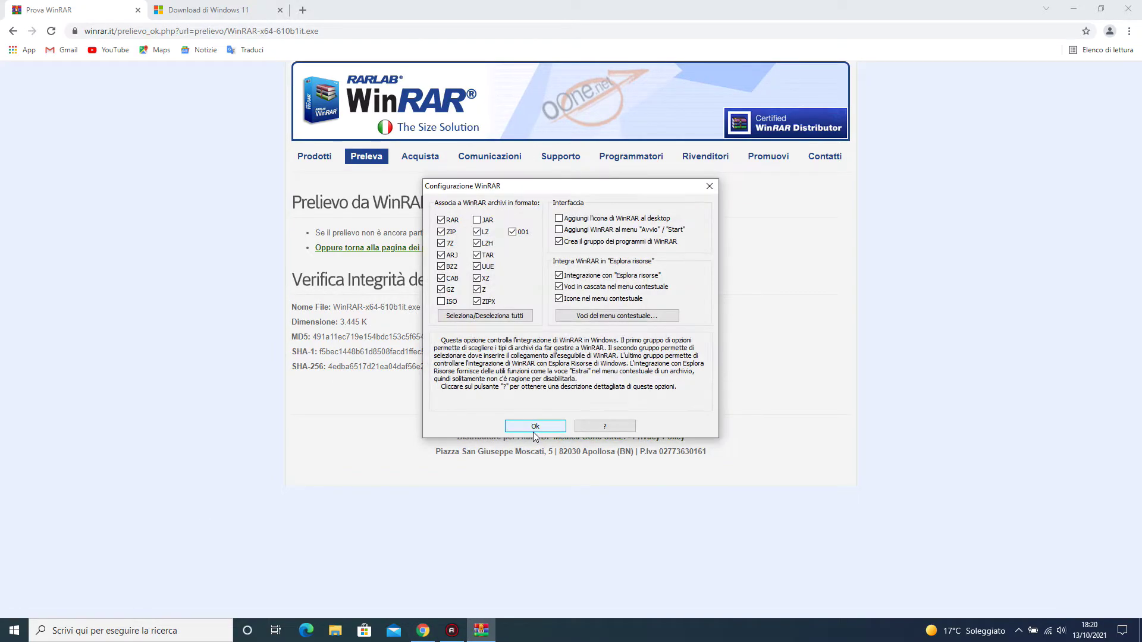
{"action": "left_click", "coordinate": [533, 433]}
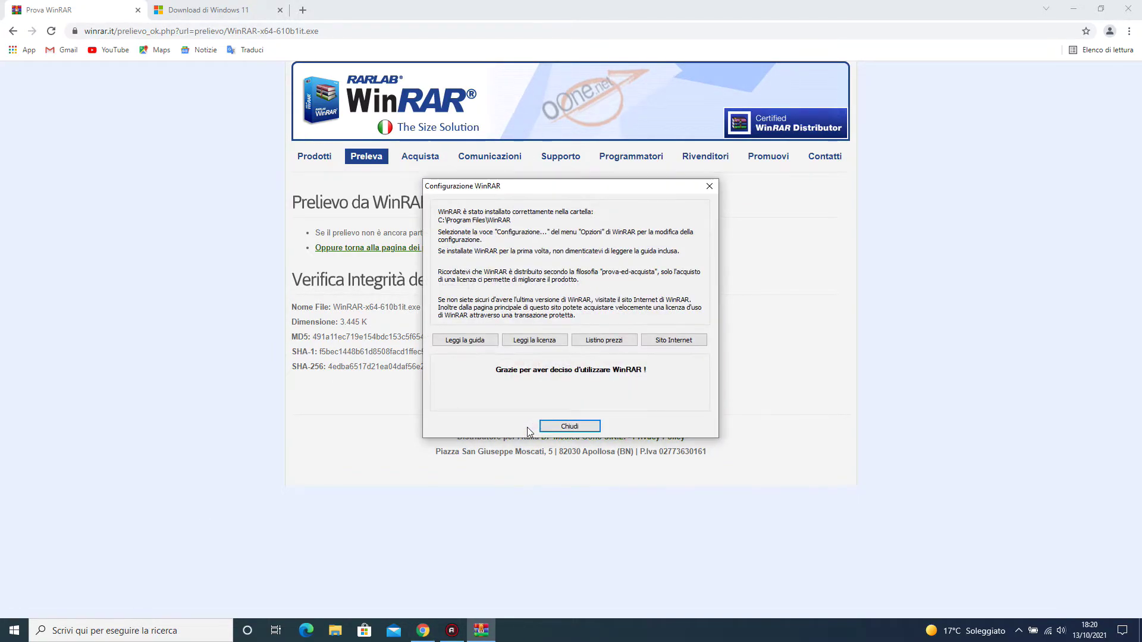
{"action": "left_click", "coordinate": [568, 426]}
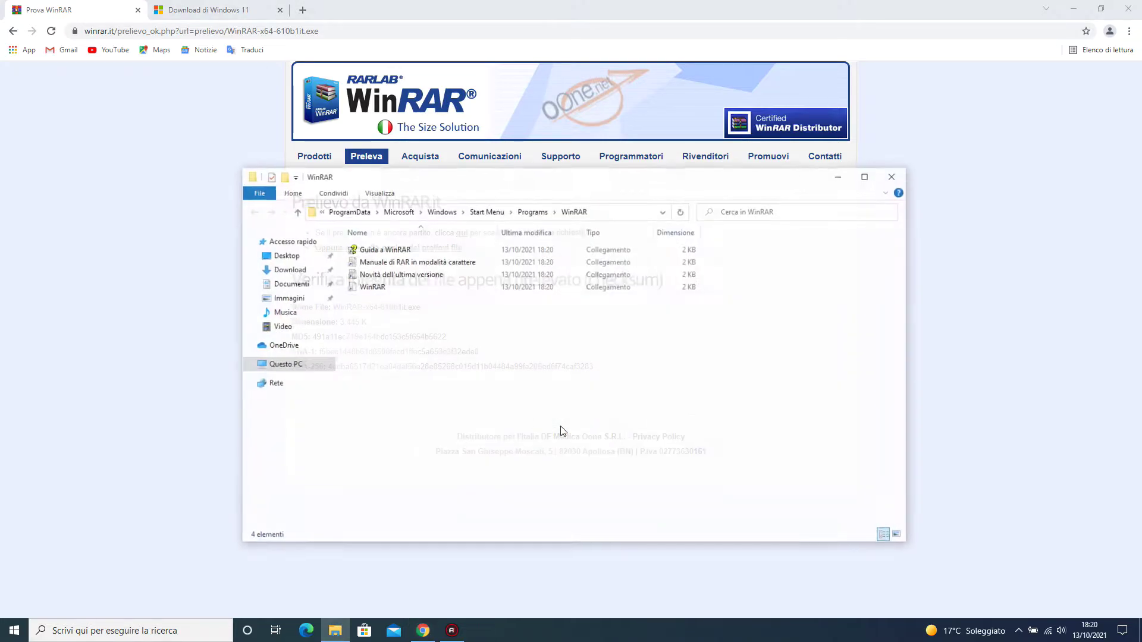
{"action": "left_click", "coordinate": [886, 181]}
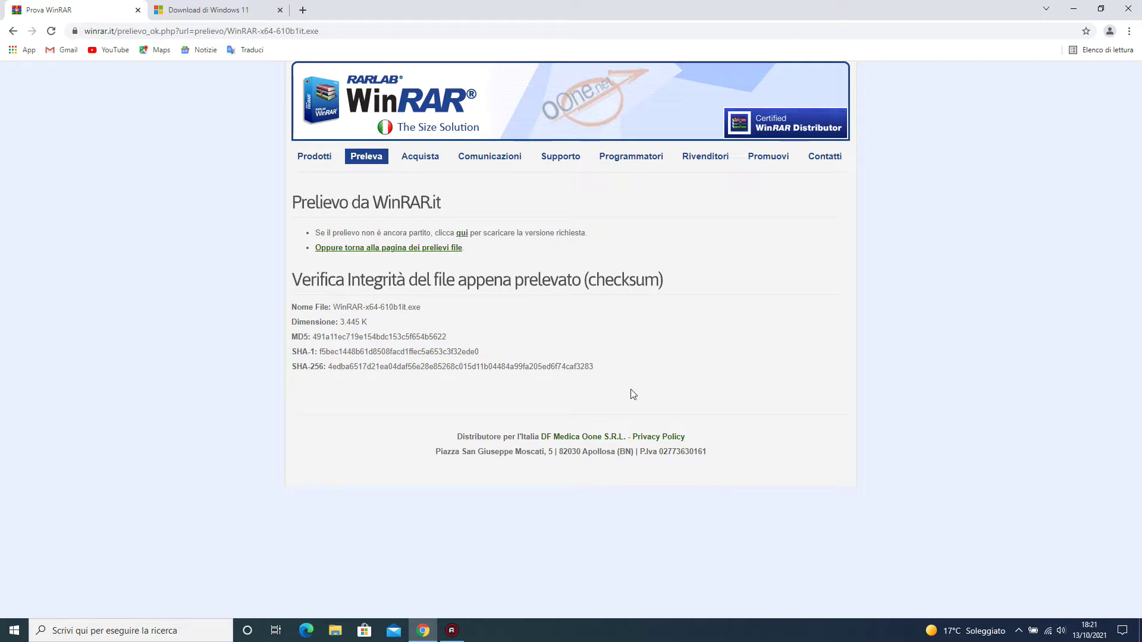
- On Microsoft's Windows 11 download page, request the disk image (ISO) with Windows 11 as the chosen download
{"action": "left_click", "coordinate": [241, 9]}
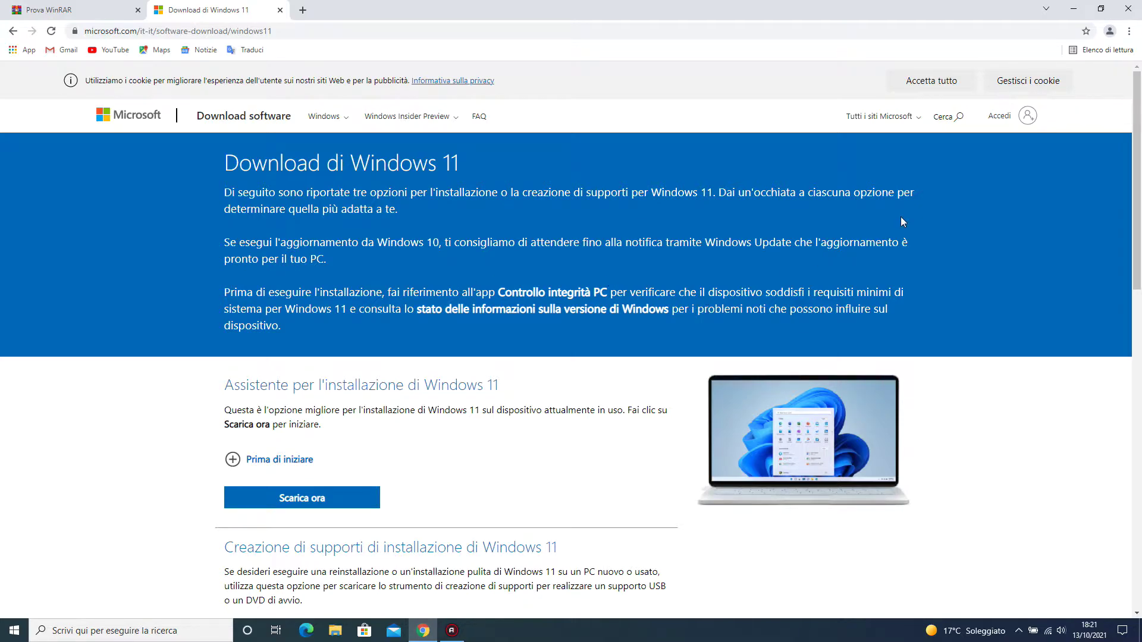
{"action": "left_click_drag", "start_coordinate": [1136, 184], "coordinate": [1136, 385]}
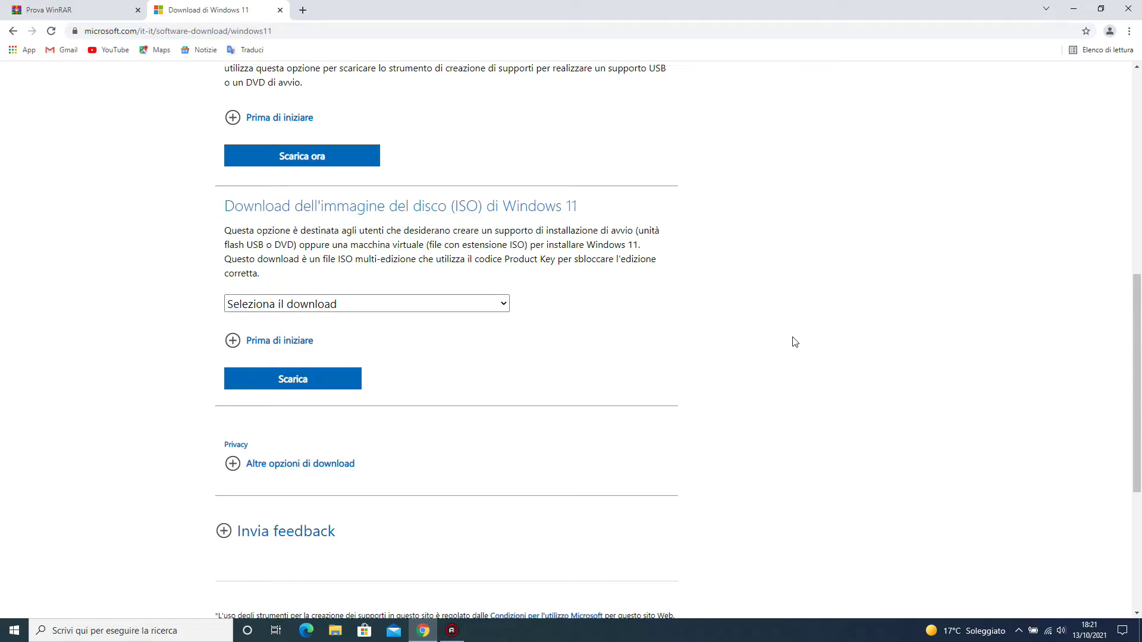
{"action": "left_click", "coordinate": [469, 305]}
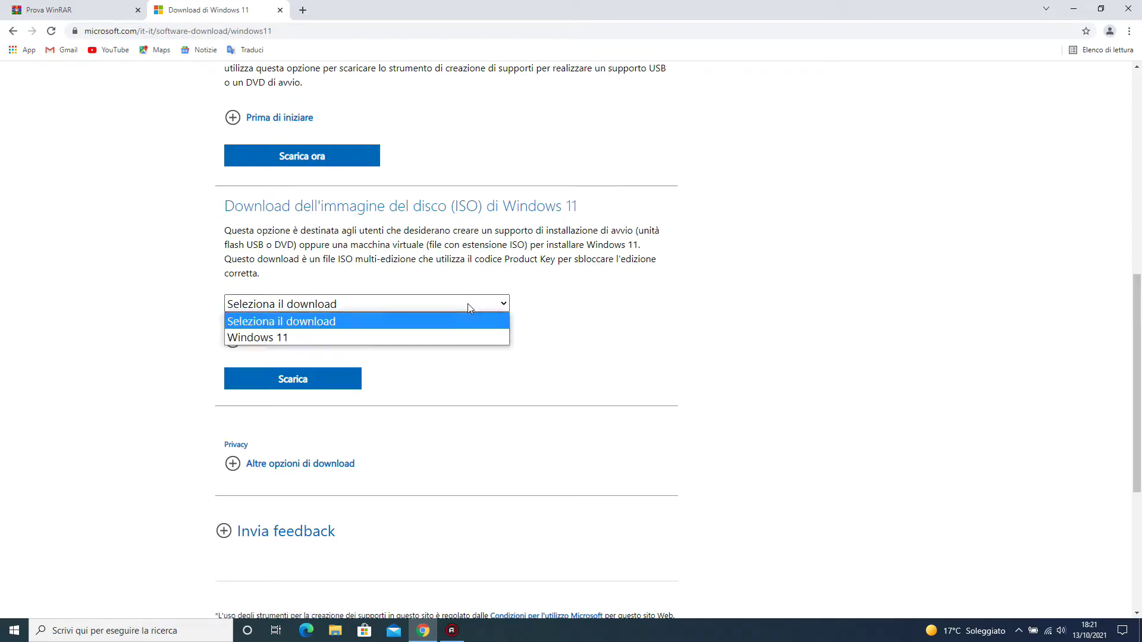
{"action": "left_click", "coordinate": [368, 339]}
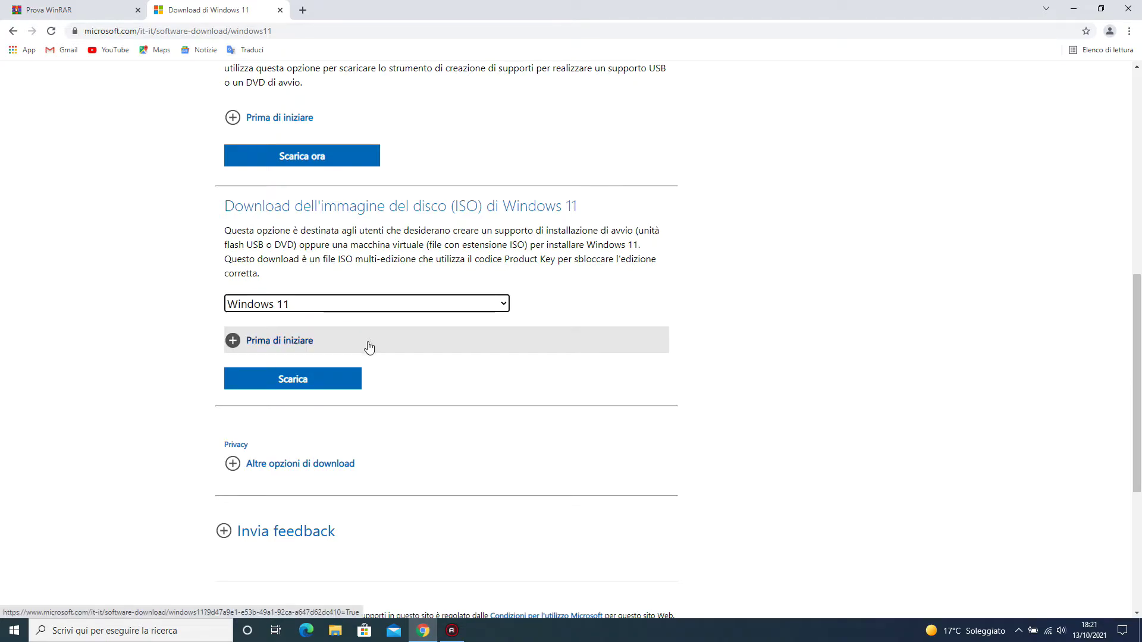
{"action": "left_click", "coordinate": [306, 379]}
{"action": "scroll", "coordinate": [408, 377], "scroll_direction": "down", "scroll_amount": 4}
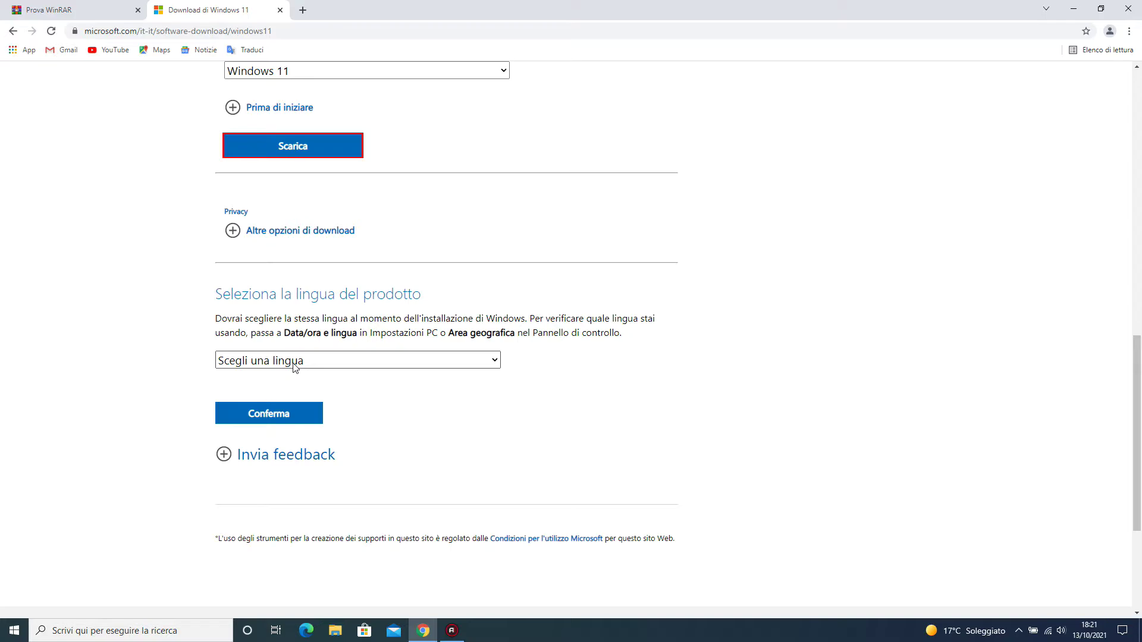
- Confirm Italiano as the product language and download the 64-bit Windows 11 ISO
{"action": "left_click", "coordinate": [295, 367]}
{"action": "type", "text": "it"}
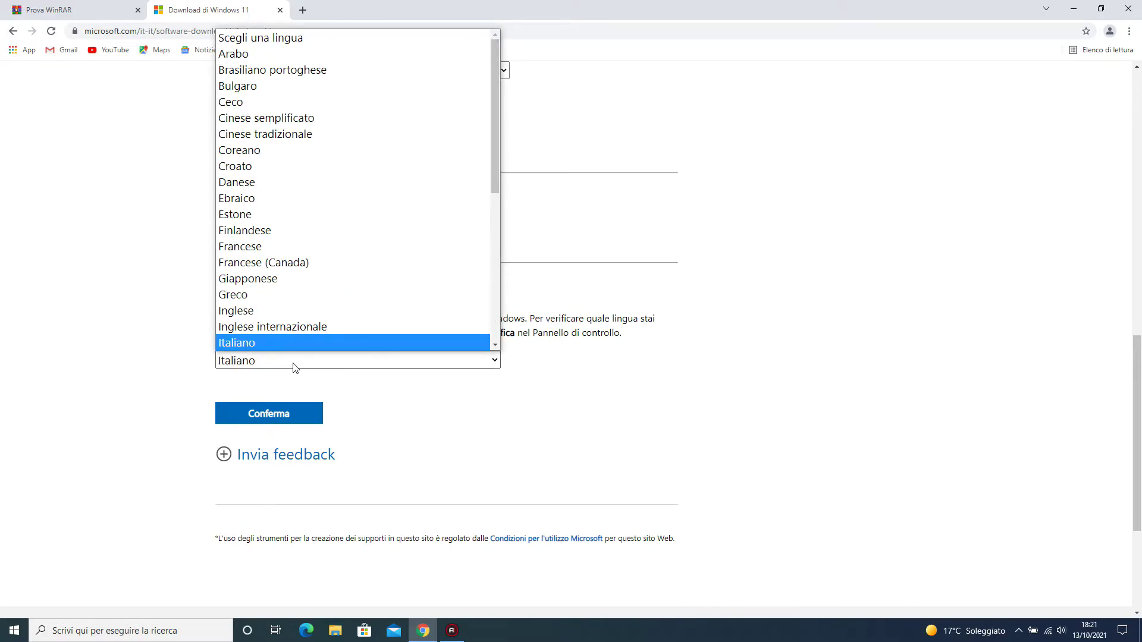
{"action": "key", "text": "Return"}
{"action": "left_click", "coordinate": [271, 411]}
{"action": "scroll", "coordinate": [269, 408], "scroll_direction": "down", "scroll_amount": 3}
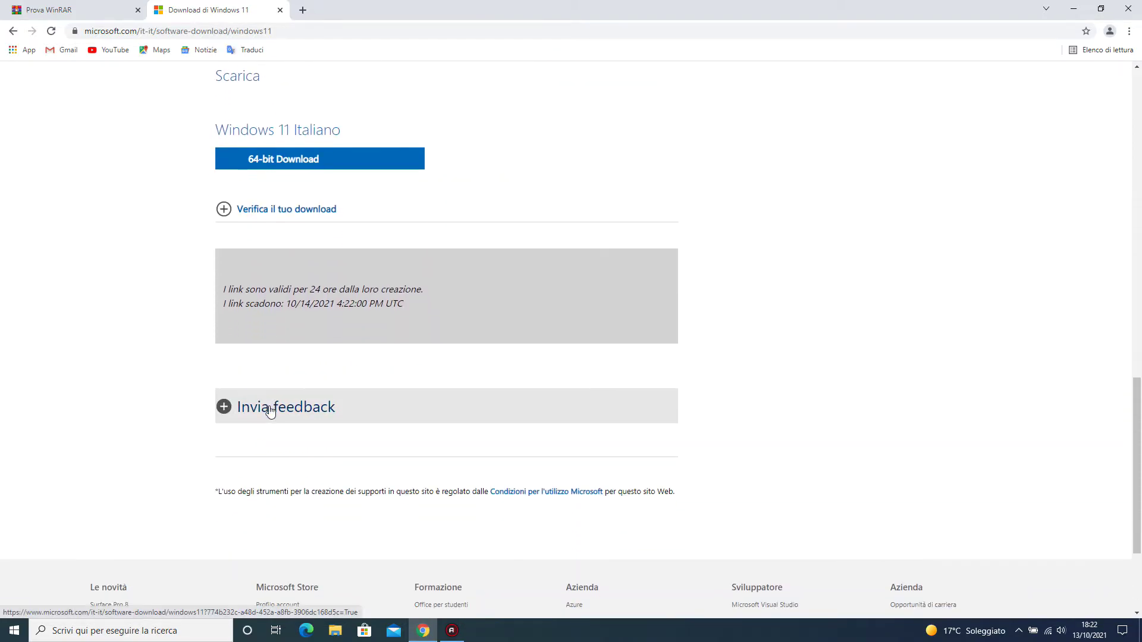
{"action": "left_click", "coordinate": [282, 159]}
{"action": "left_click", "coordinate": [350, 159]}
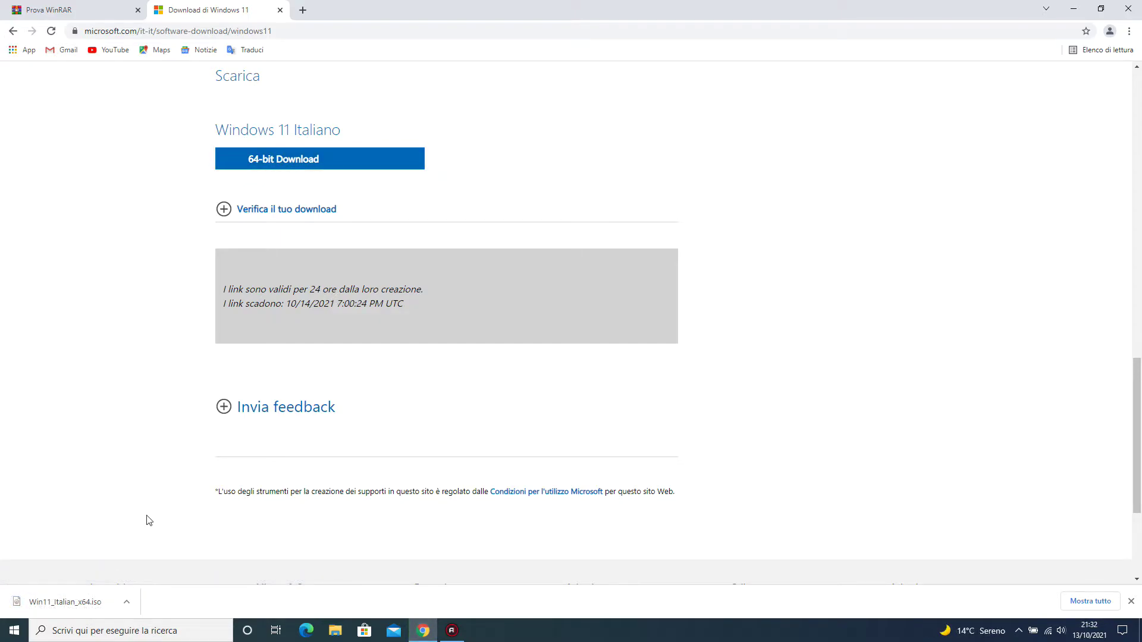
- Extract the Win11_Italian_x64 disk image in the Download folder into its own Win11_Italian_x64 folder with WinRAR
{"action": "left_click", "coordinate": [420, 630]}
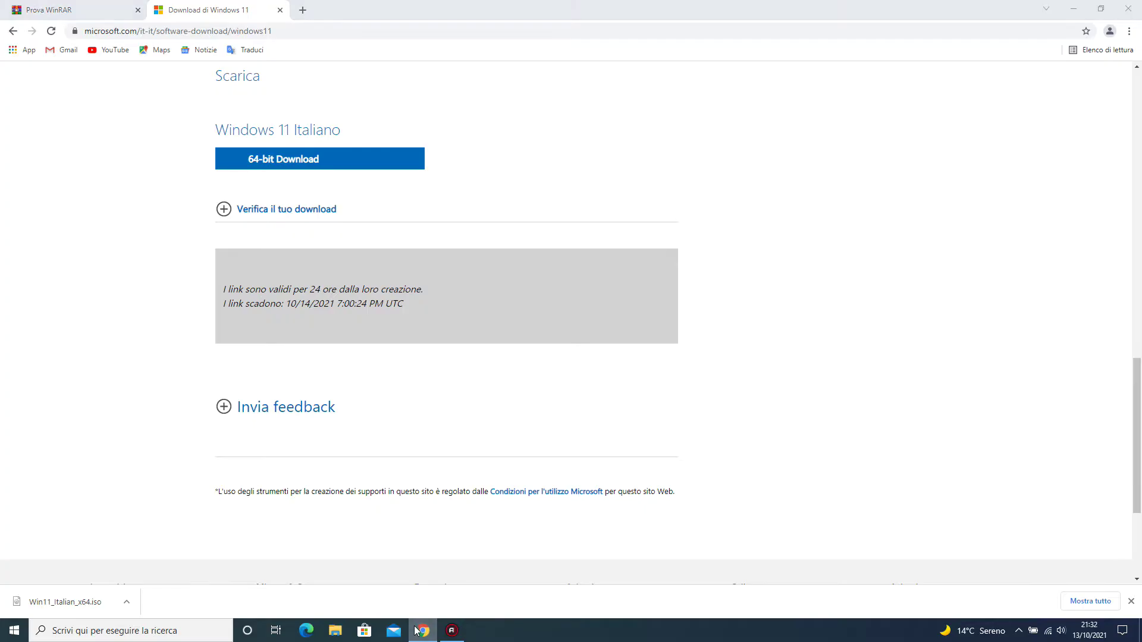
{"action": "left_click", "coordinate": [336, 631]}
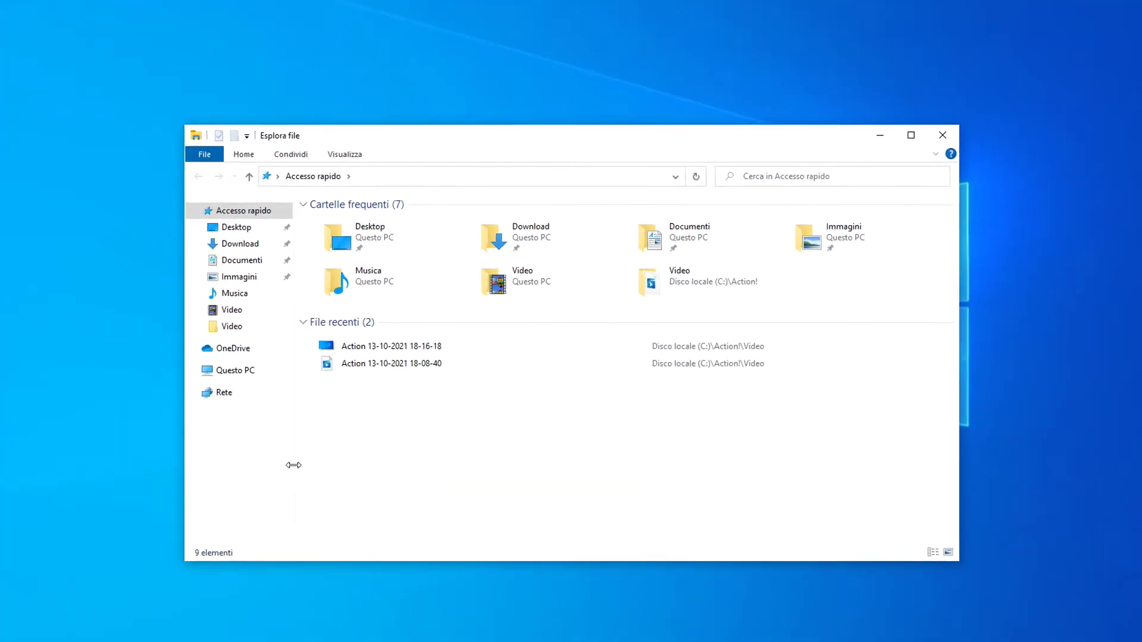
{"action": "left_click", "coordinate": [173, 208]}
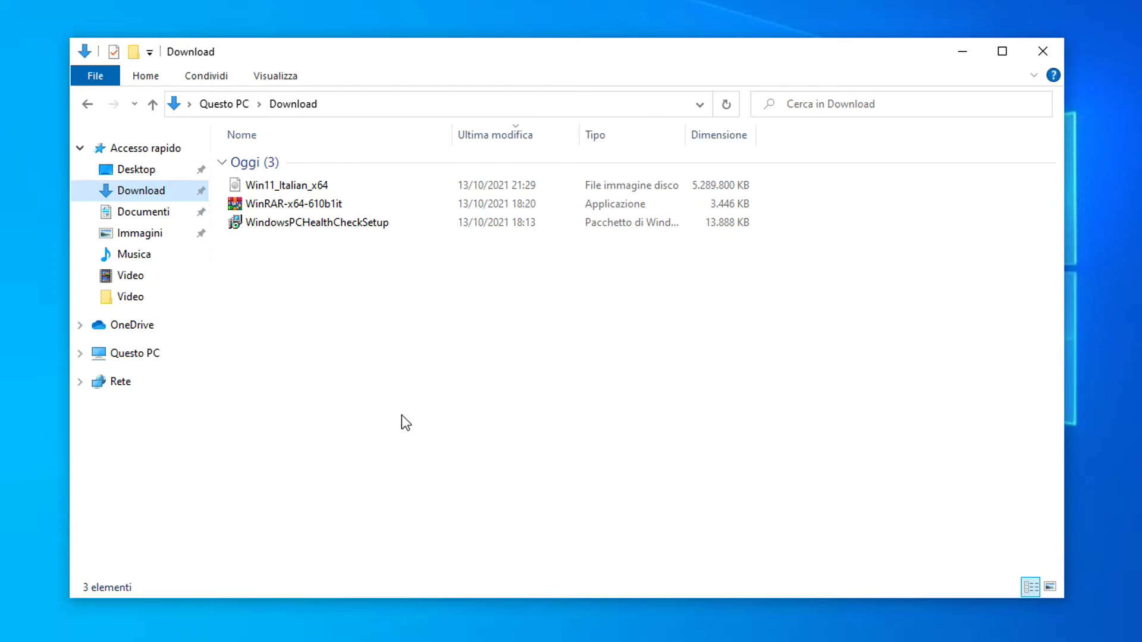
{"action": "left_click", "coordinate": [330, 190]}
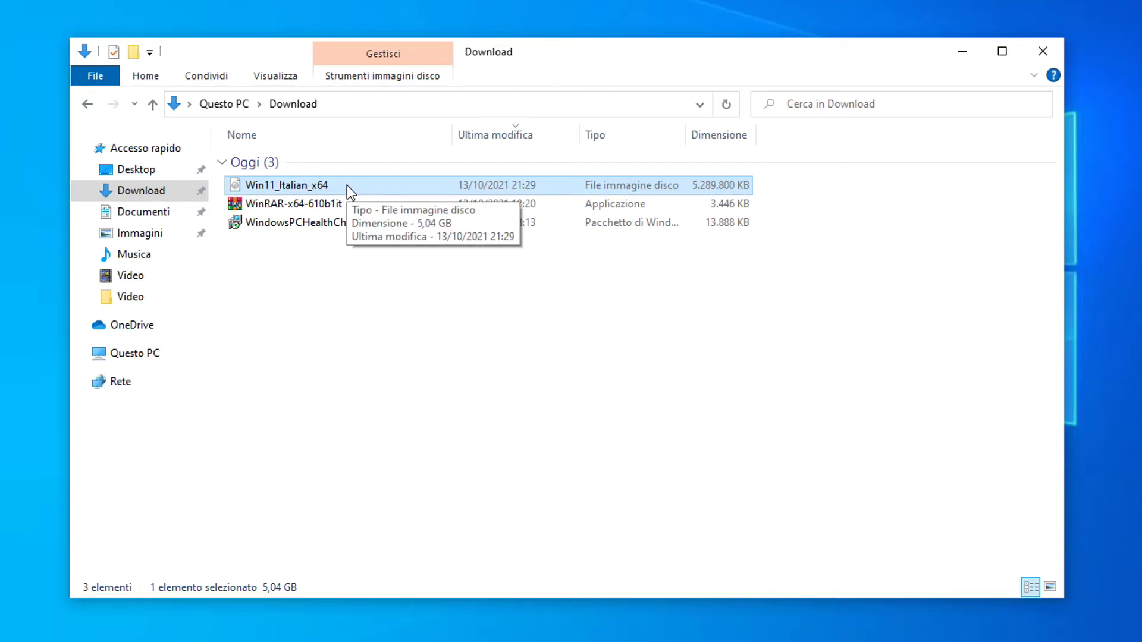
{"action": "right_click", "coordinate": [348, 185]}
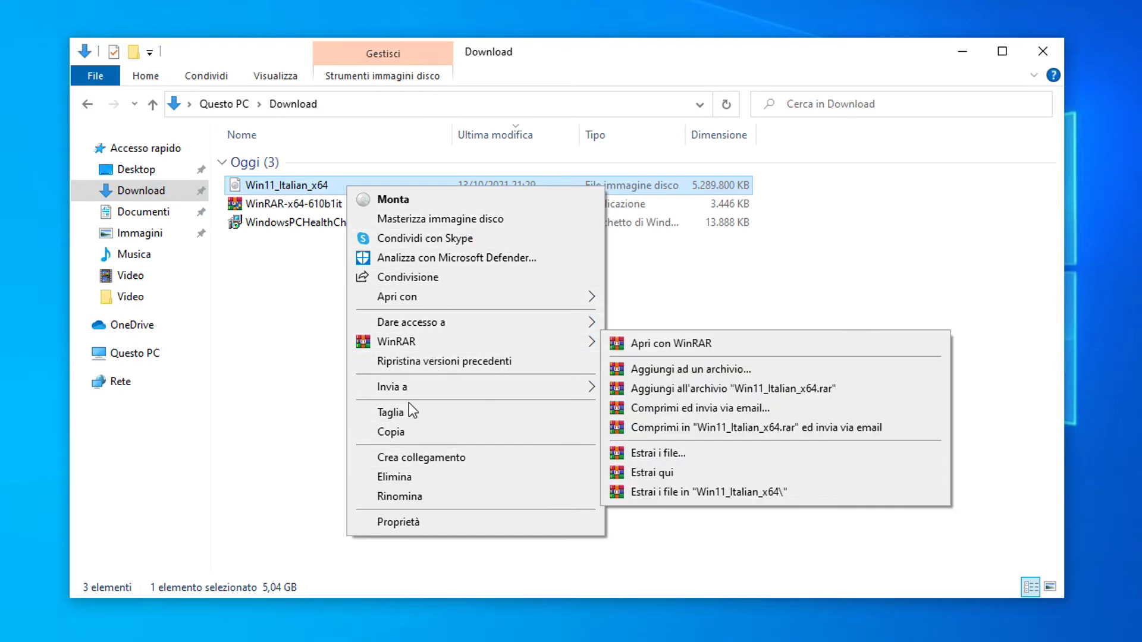
{"action": "mouse_move", "coordinate": [437, 344]}
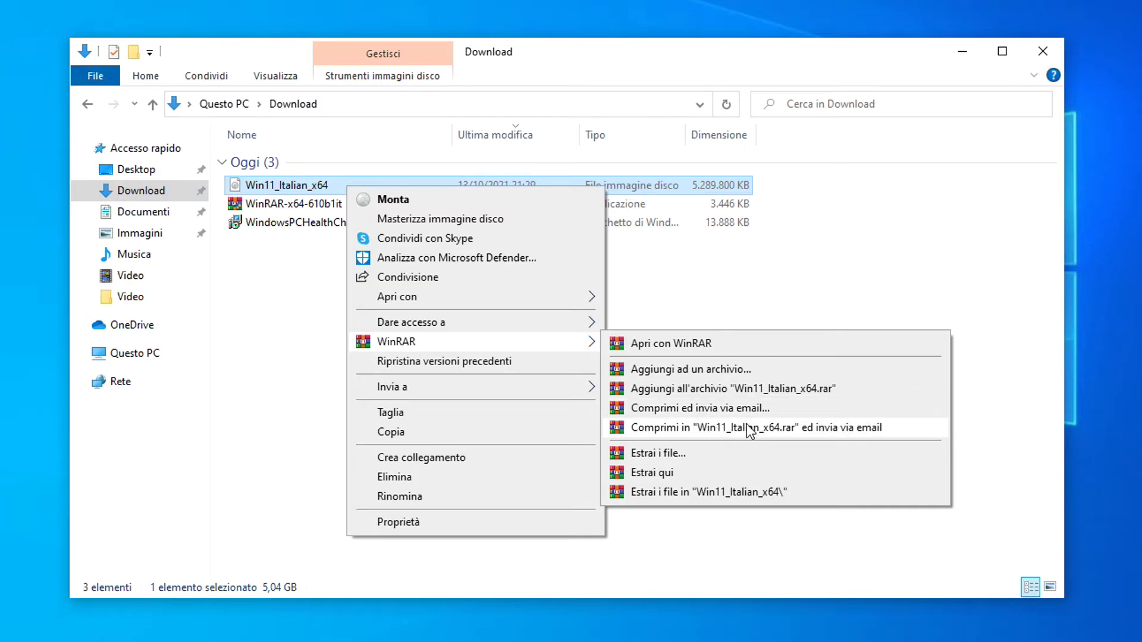
{"action": "left_click", "coordinate": [832, 491]}
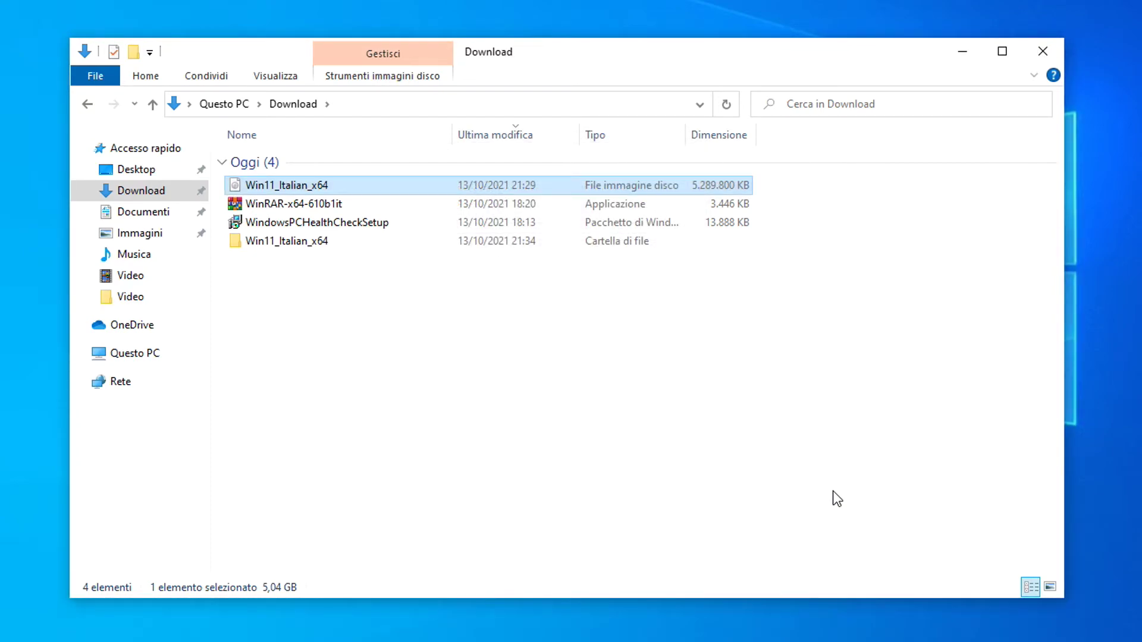
- Open the sources folder inside the extracted Win11_Italian_x64 folder and select the appraiserres.dll file
{"action": "left_click", "coordinate": [291, 244]}
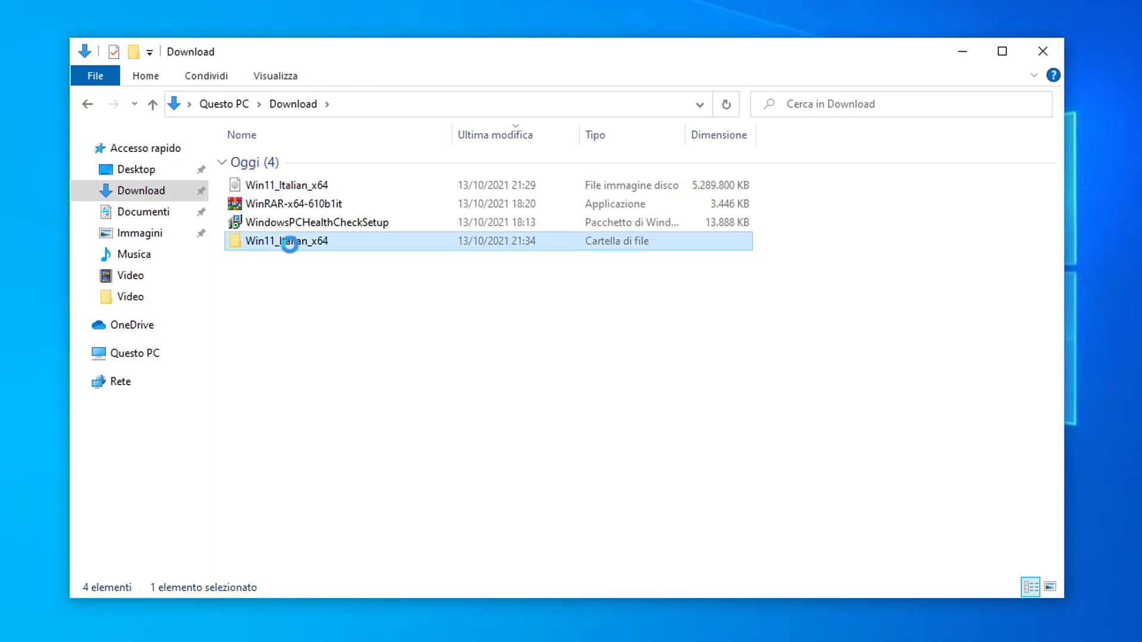
{"action": "double_click", "coordinate": [290, 245]}
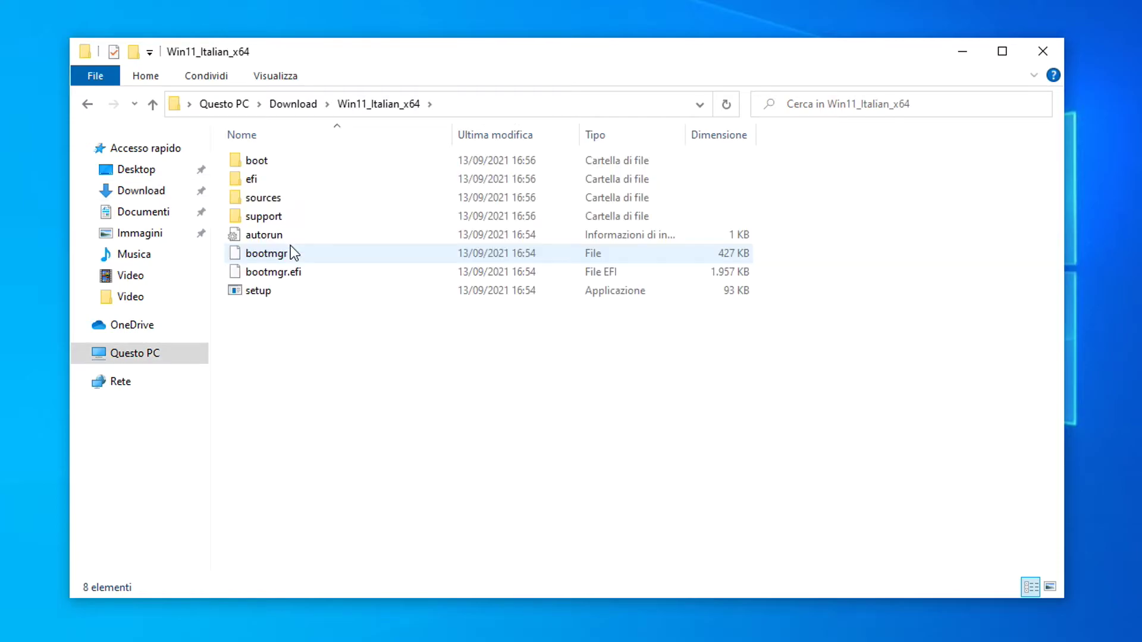
{"action": "left_click", "coordinate": [288, 196]}
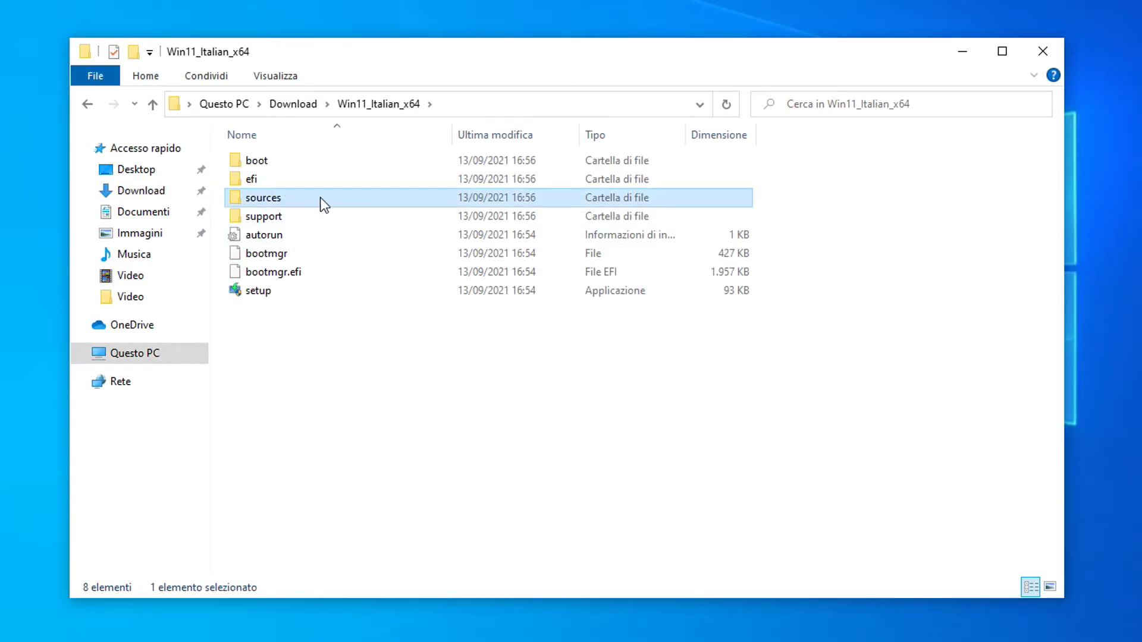
{"action": "double_click", "coordinate": [321, 199]}
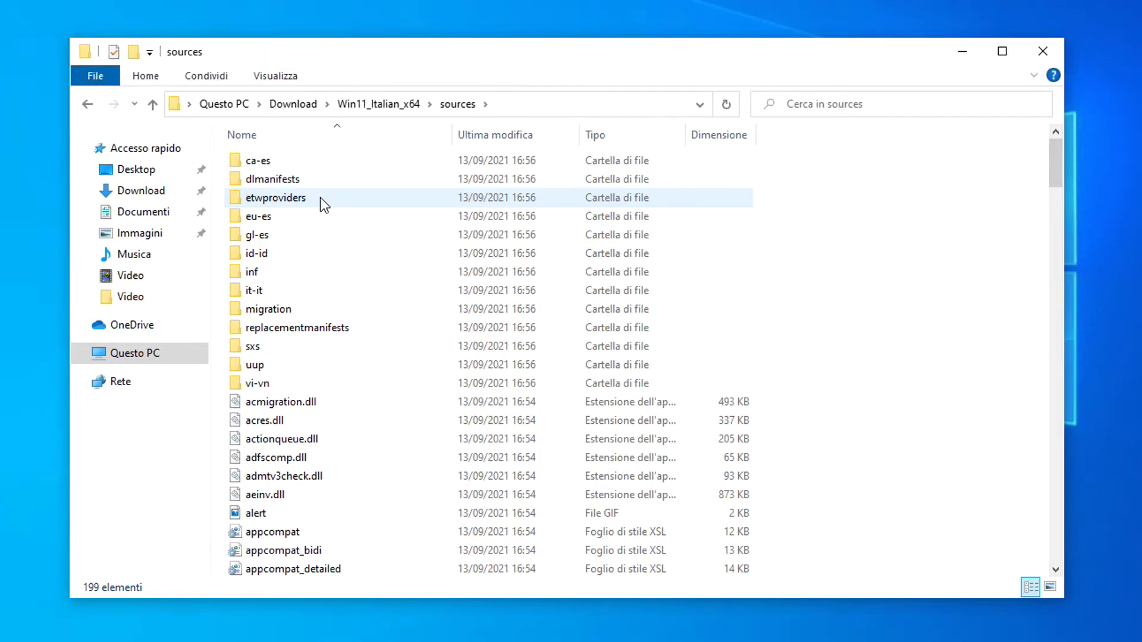
{"action": "type", "text": "appraiserres"}
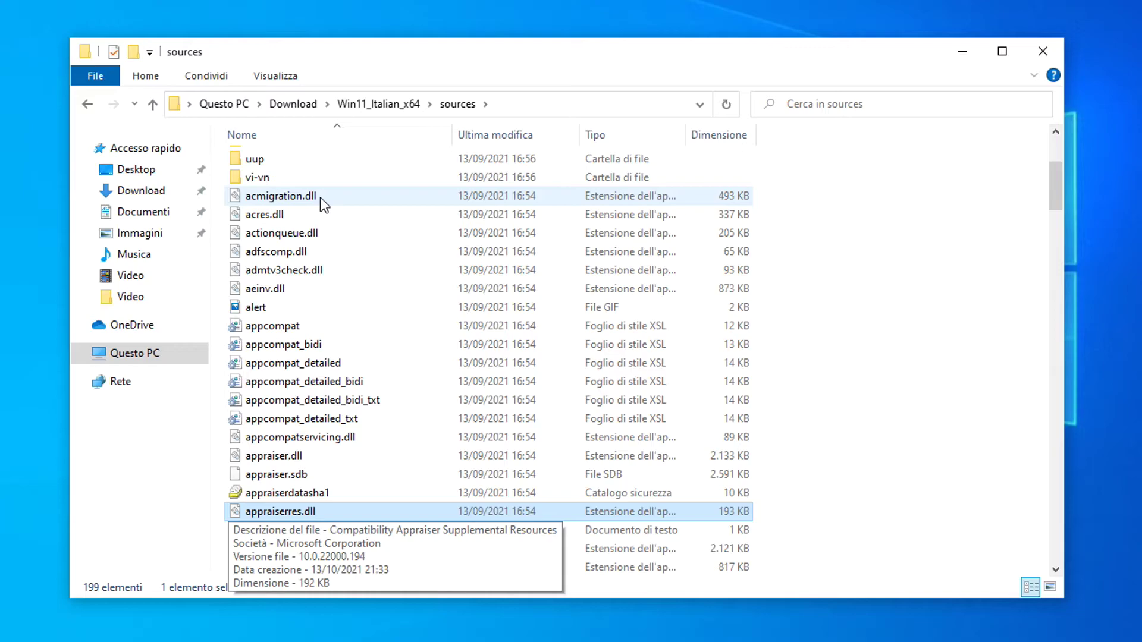
- Delete appraiserres.dll from the sources folder and return to the Win11_Italian_x64 folder
{"action": "right_click", "coordinate": [293, 510]}
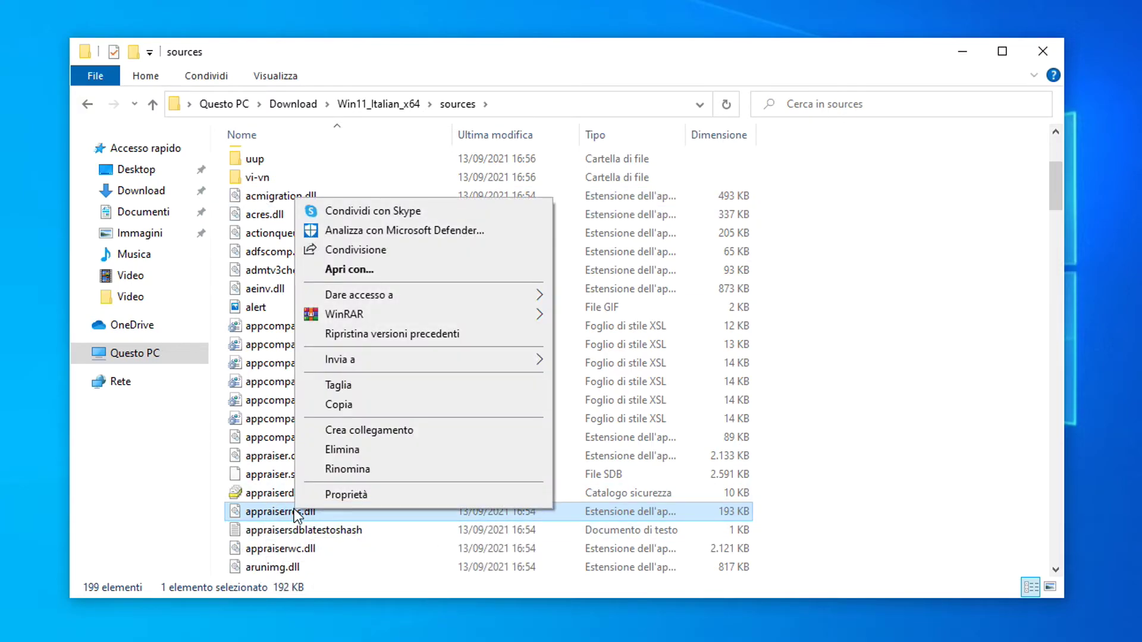
{"action": "left_click", "coordinate": [404, 448]}
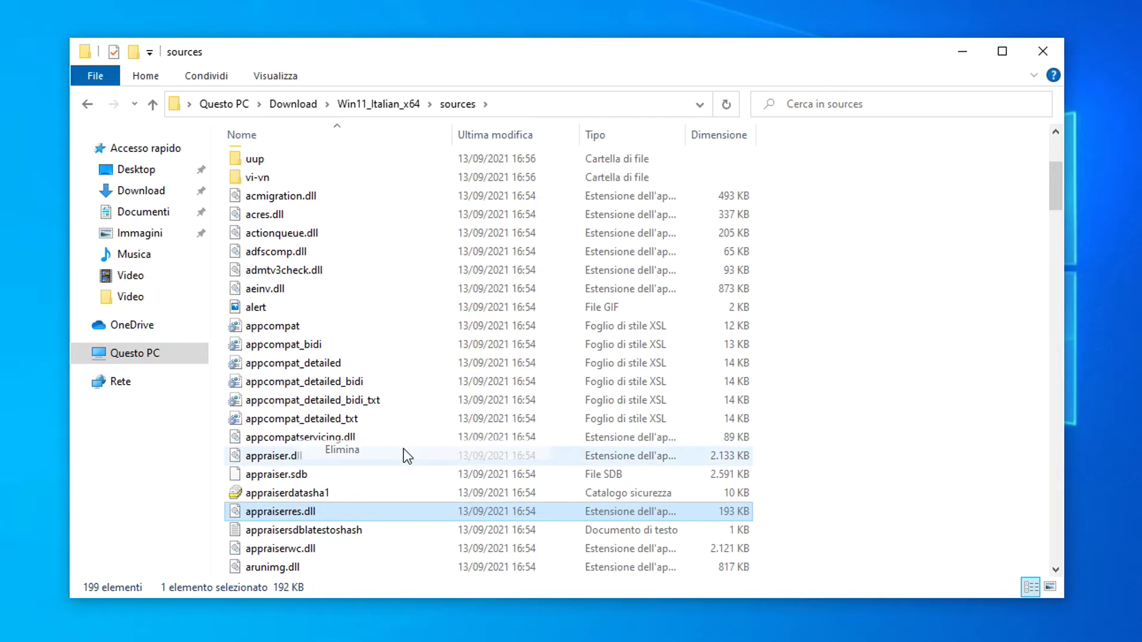
{"action": "left_click", "coordinate": [87, 104]}
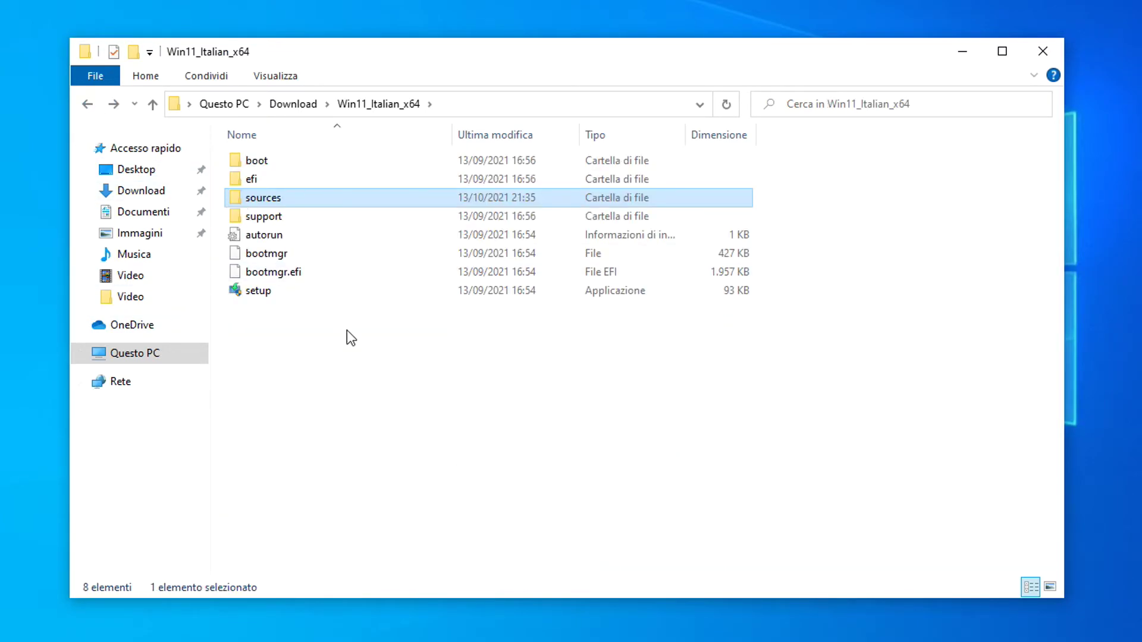
- Run the setup application from the Win11_Italian_x64 folder and allow it to make changes to the device
{"action": "left_click", "coordinate": [292, 294]}
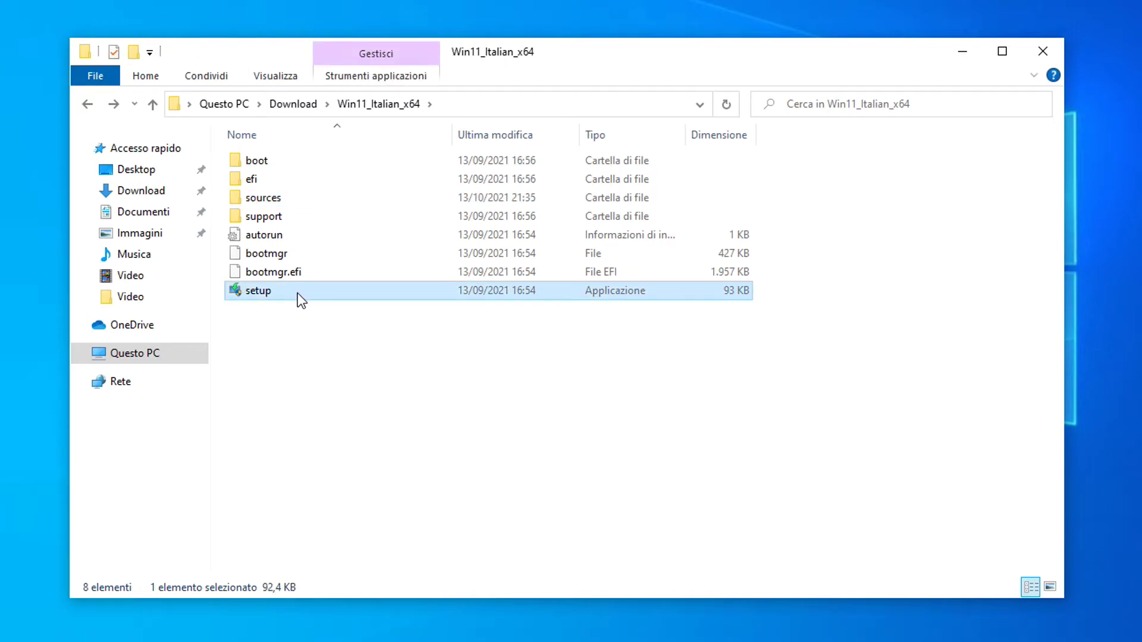
{"action": "double_click", "coordinate": [284, 293]}
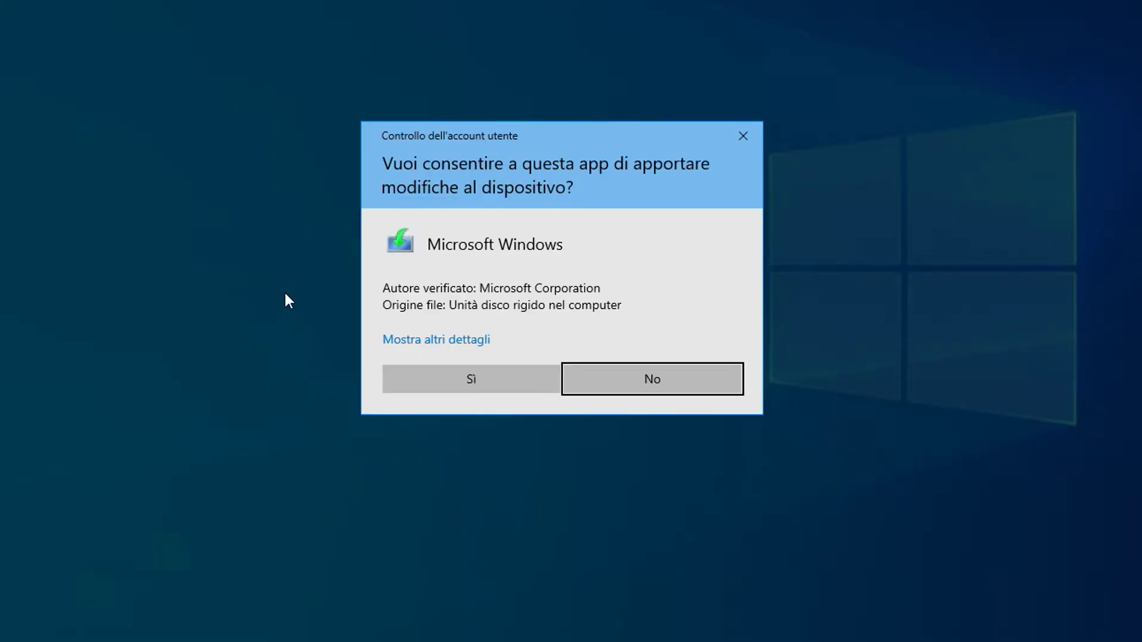
{"action": "key", "text": "Return"}
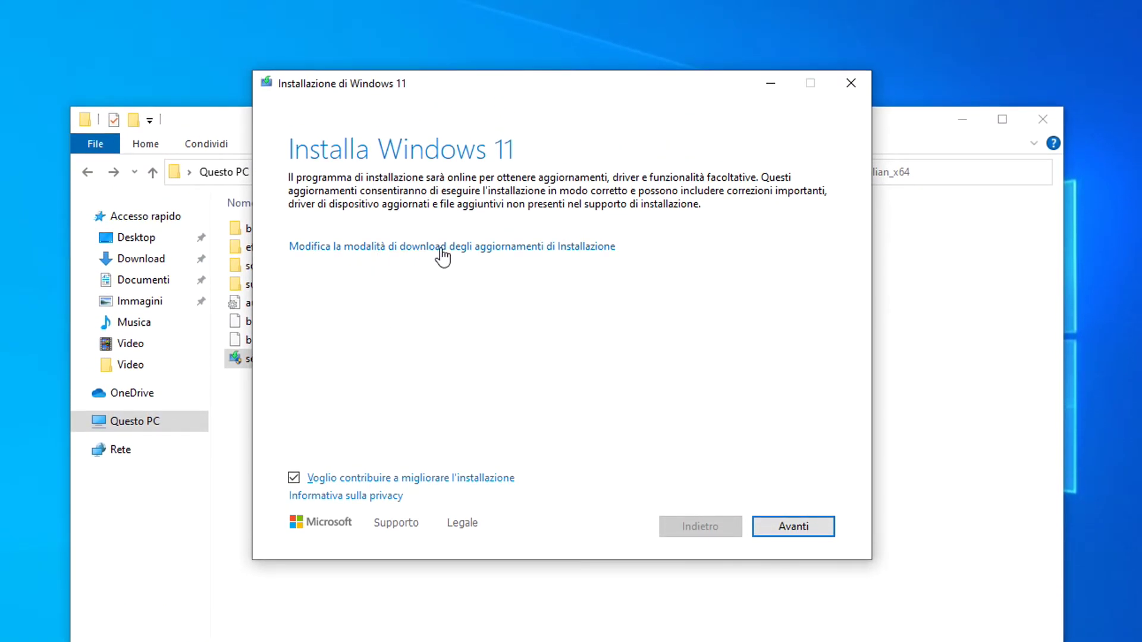
- Set the installer's update download option to Non ora and accept the license terms
{"action": "left_click", "coordinate": [501, 253]}
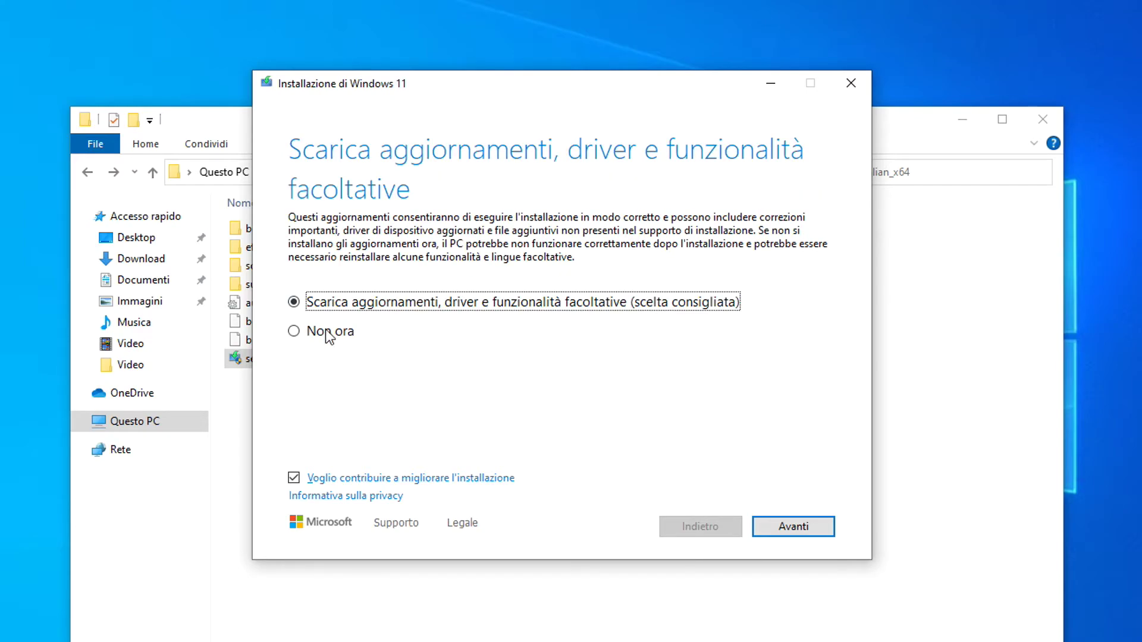
{"action": "left_click", "coordinate": [305, 338]}
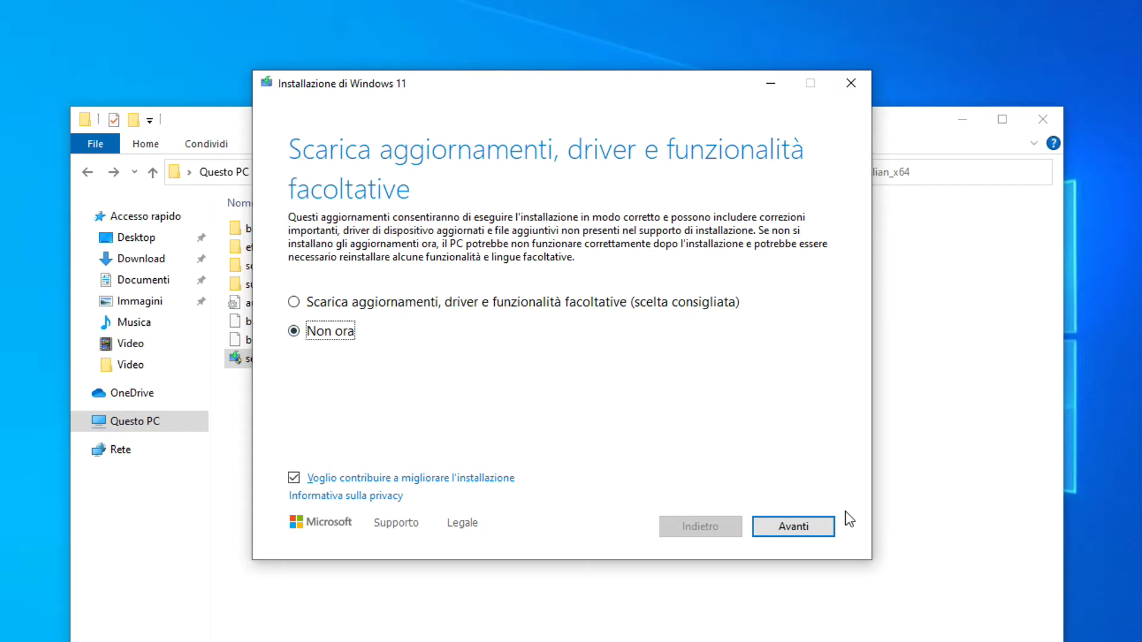
{"action": "left_click", "coordinate": [808, 530]}
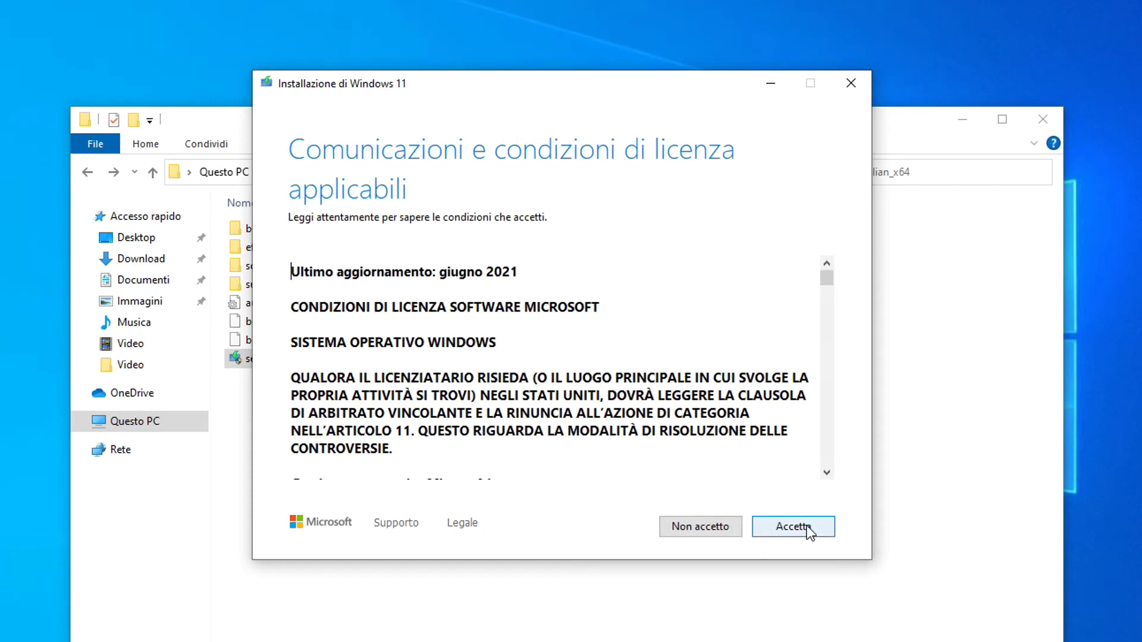
{"action": "left_click", "coordinate": [807, 526]}
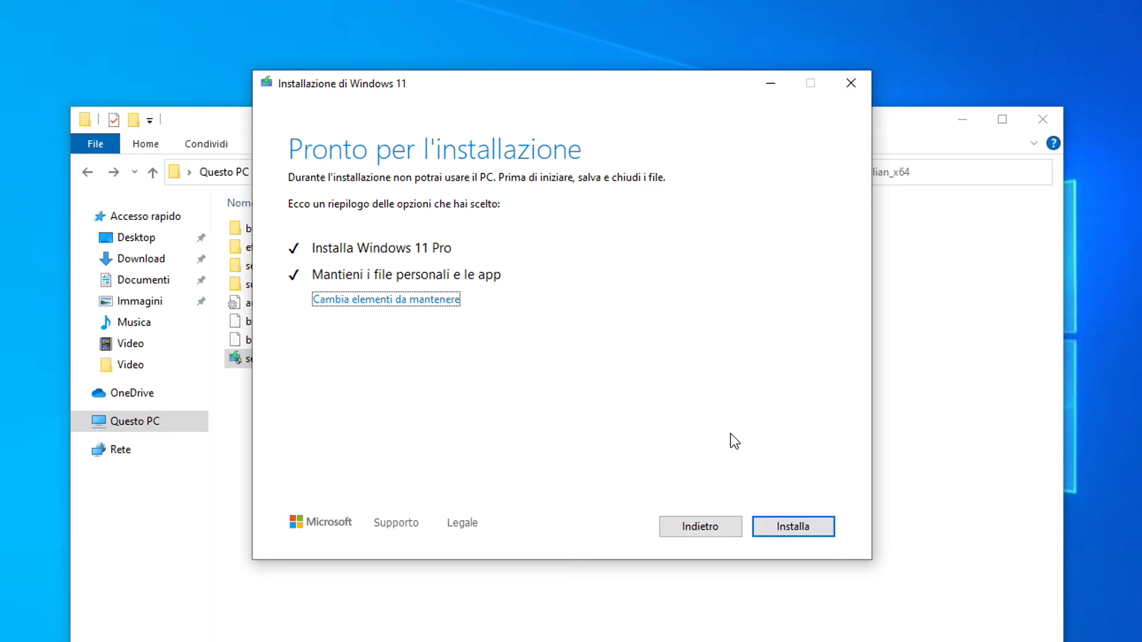
- Keep personal files and apps as the elements to retain and start the Windows 11 Pro installation
{"action": "left_click", "coordinate": [389, 308]}
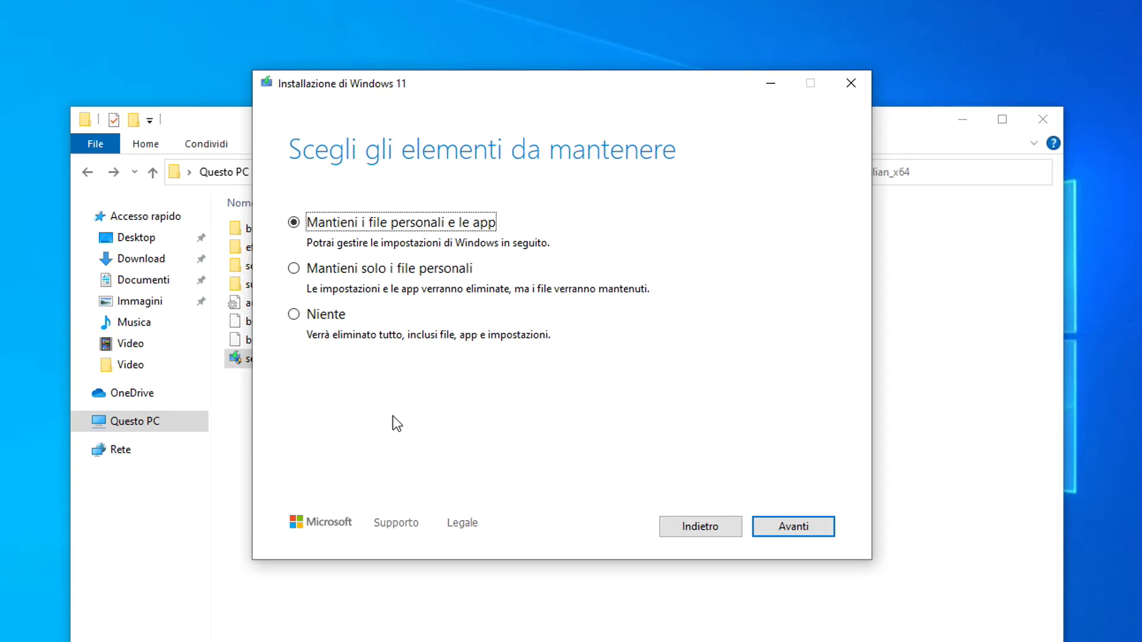
{"action": "left_click", "coordinate": [810, 527]}
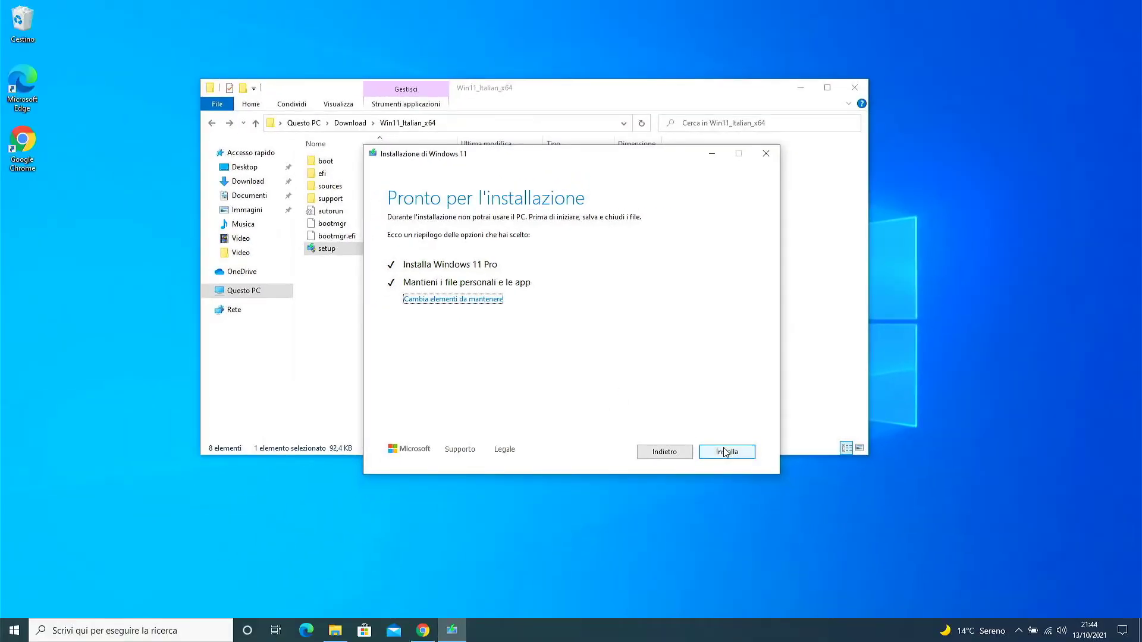
{"action": "left_click", "coordinate": [726, 452]}
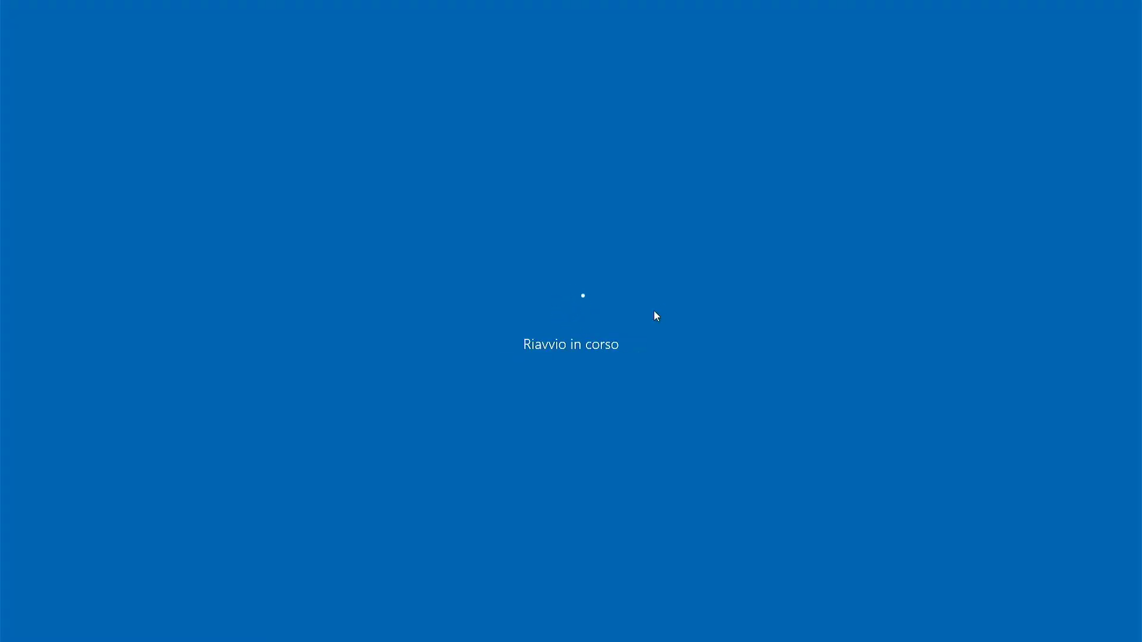
- Sign in to the local account with the account password after the restart
{"action": "key", "text": "Return"}
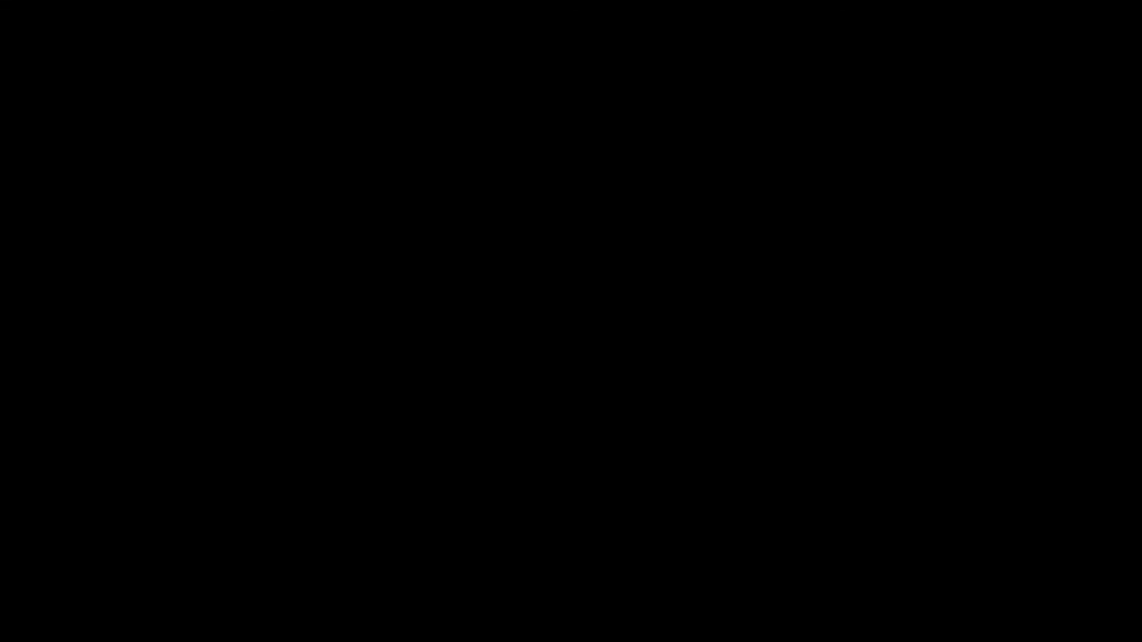
{"action": "key", "text": "Return"}
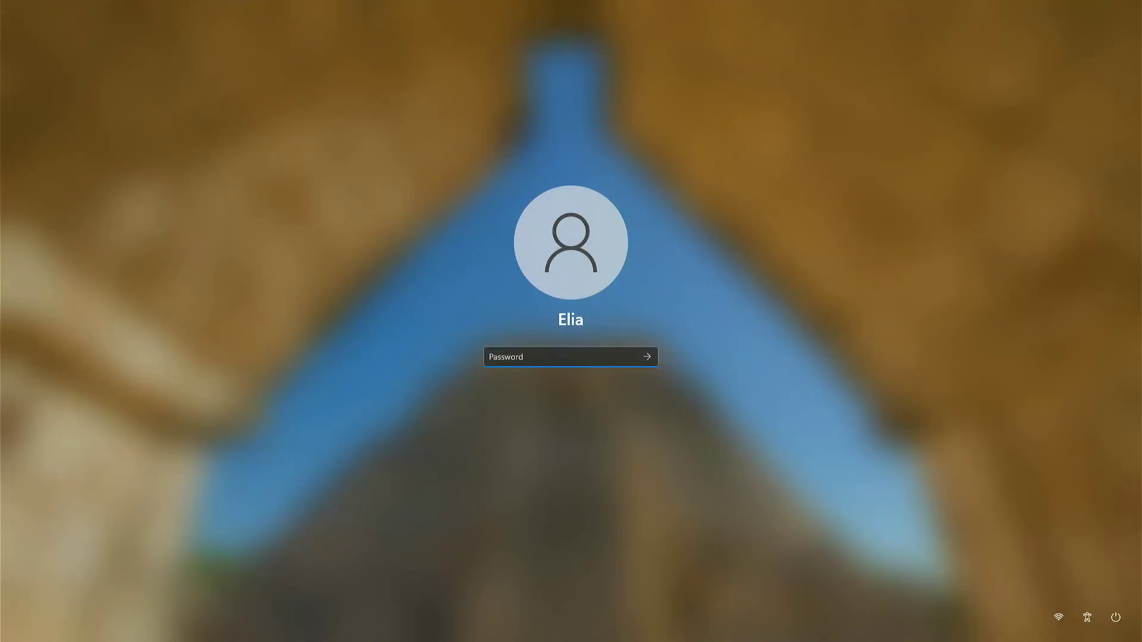
{"action": "key", "text": "Return"}
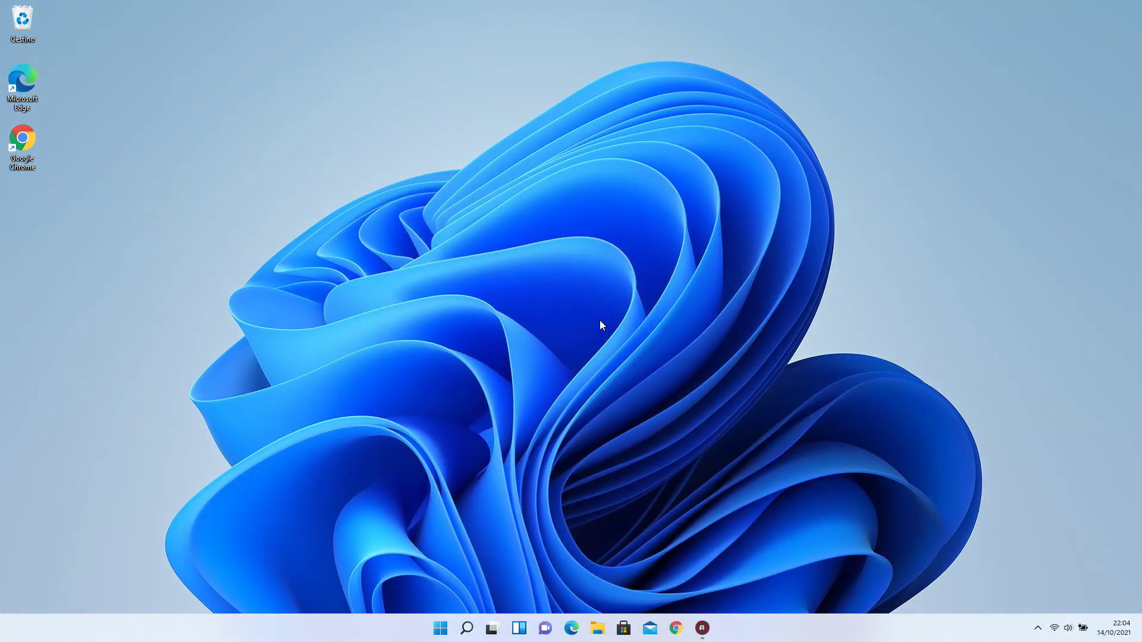
- Open the system information page in Settings to check the device and Windows specifications
{"action": "key", "text": "super"}
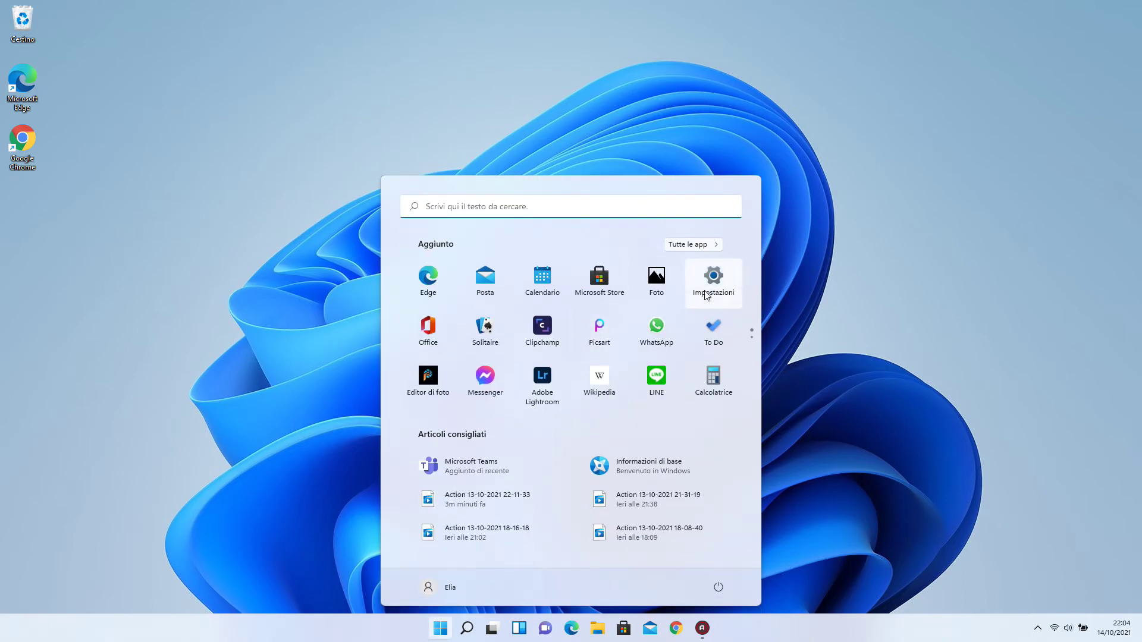
{"action": "left_click", "coordinate": [710, 293]}
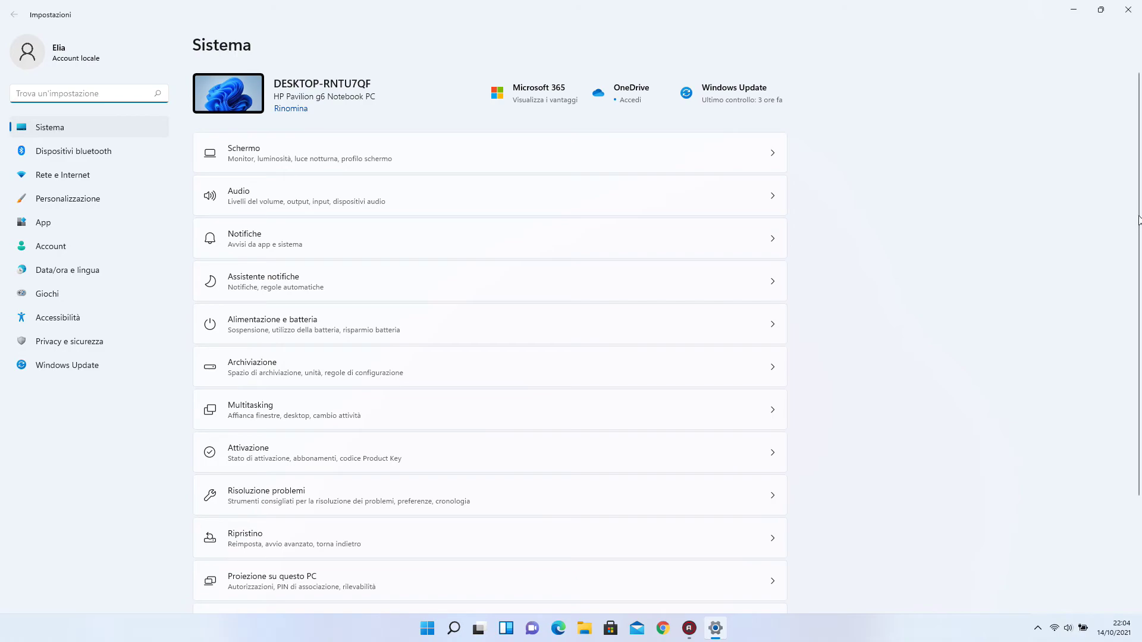
{"action": "scroll", "coordinate": [1130, 238], "scroll_direction": "down", "scroll_amount": 3}
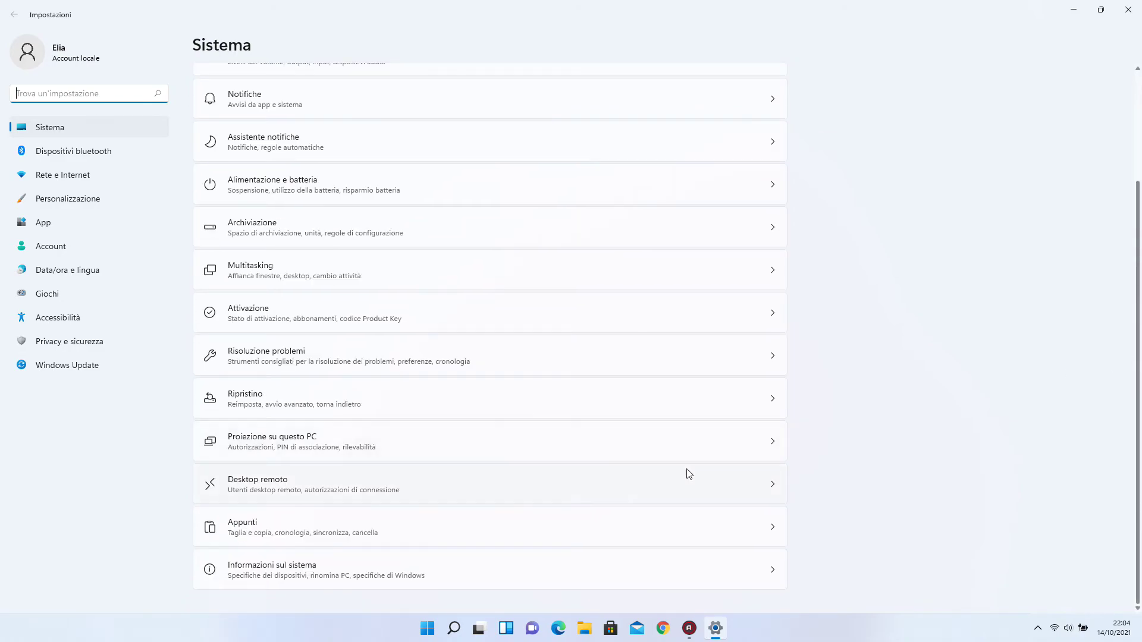
{"action": "left_click", "coordinate": [368, 584]}
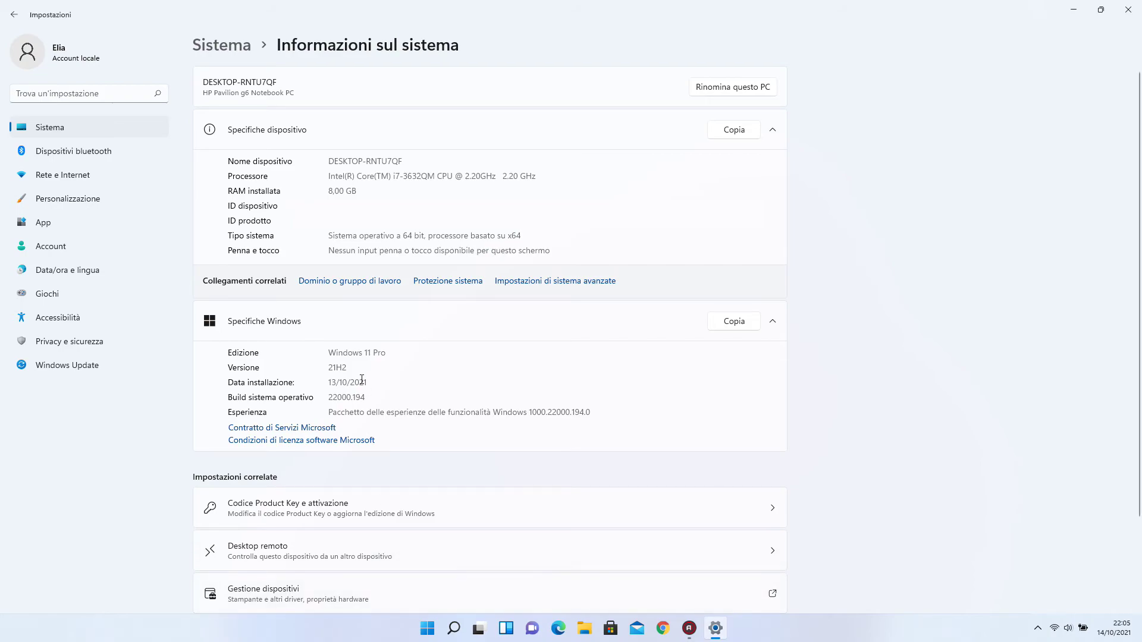
- Check the Windows activation status and the Windows Update page, and close Settings
{"action": "left_click", "coordinate": [217, 45]}
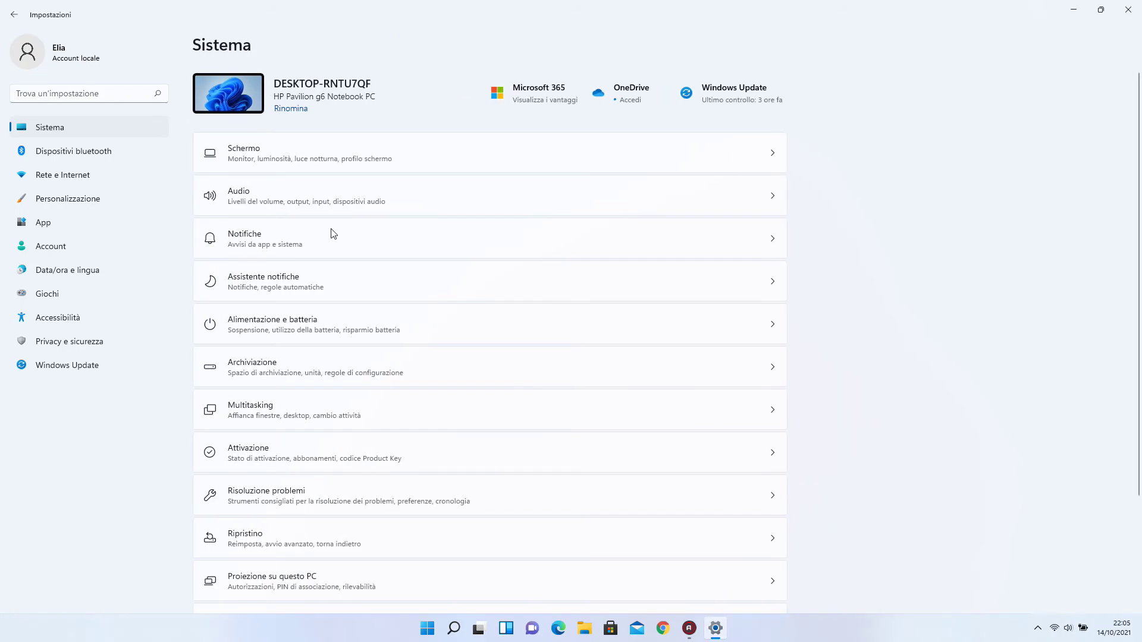
{"action": "left_click", "coordinate": [278, 465]}
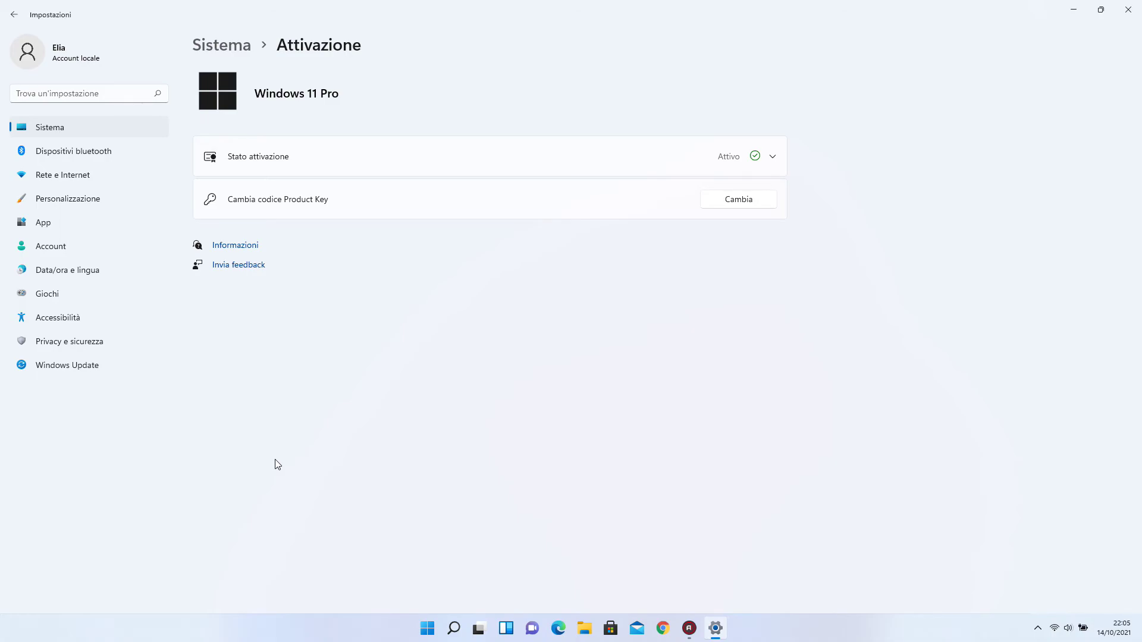
{"action": "left_click", "coordinate": [78, 370]}
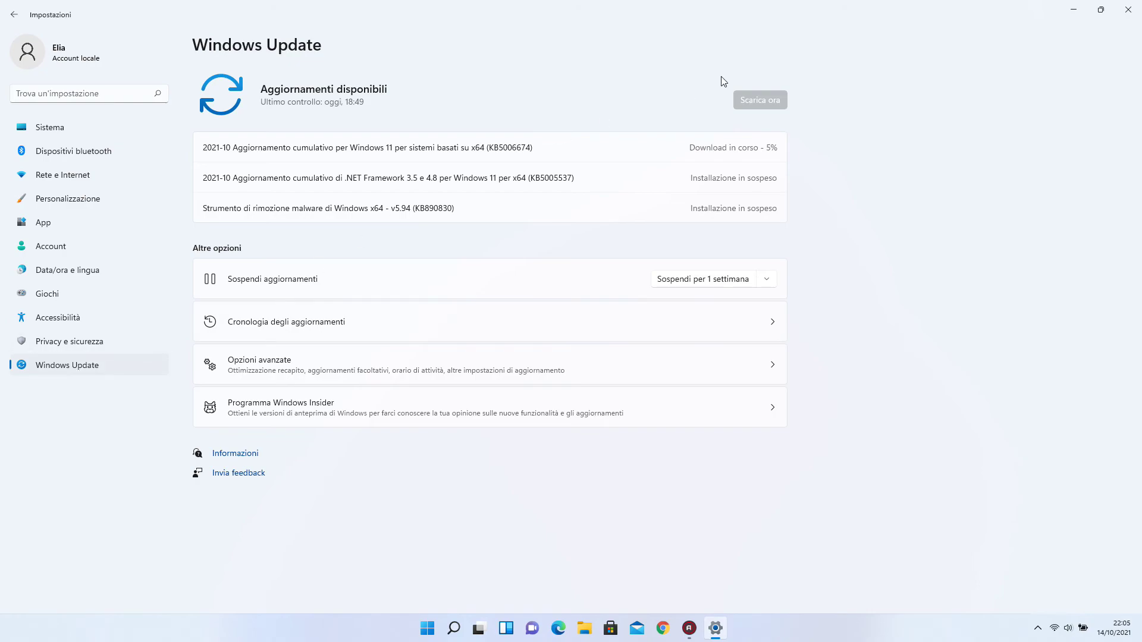
{"action": "left_click", "coordinate": [1127, 9]}
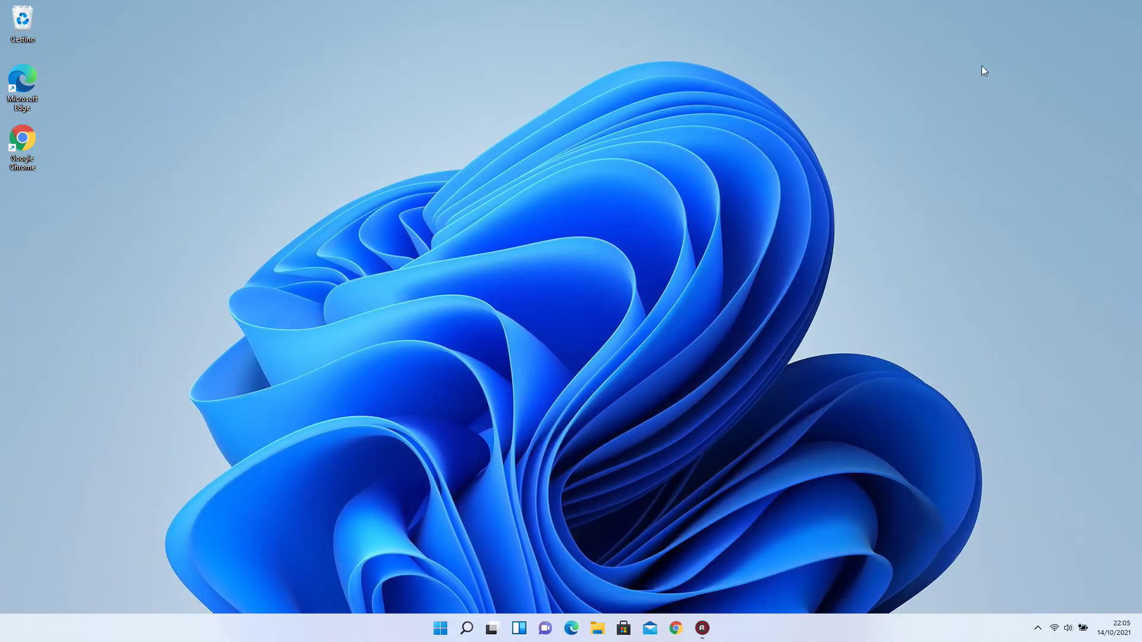